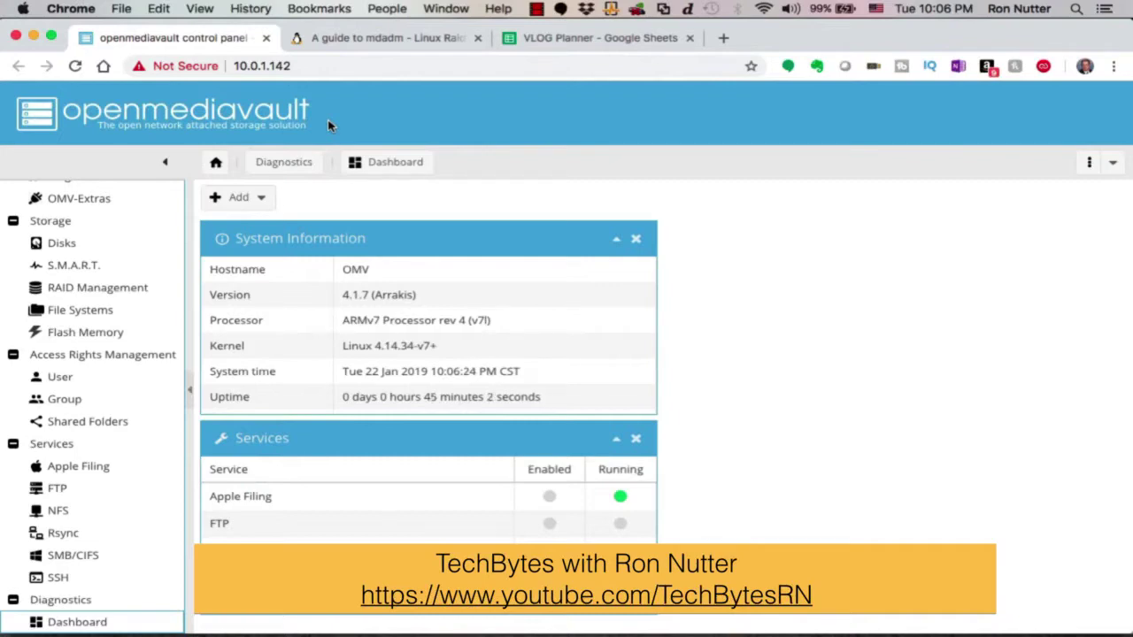
Check the terminal, then view the Storage Disks list: /dev/mmcblk0, /dev/sda and /dev/sdb
key("super+Tab")
key("super+Tab")
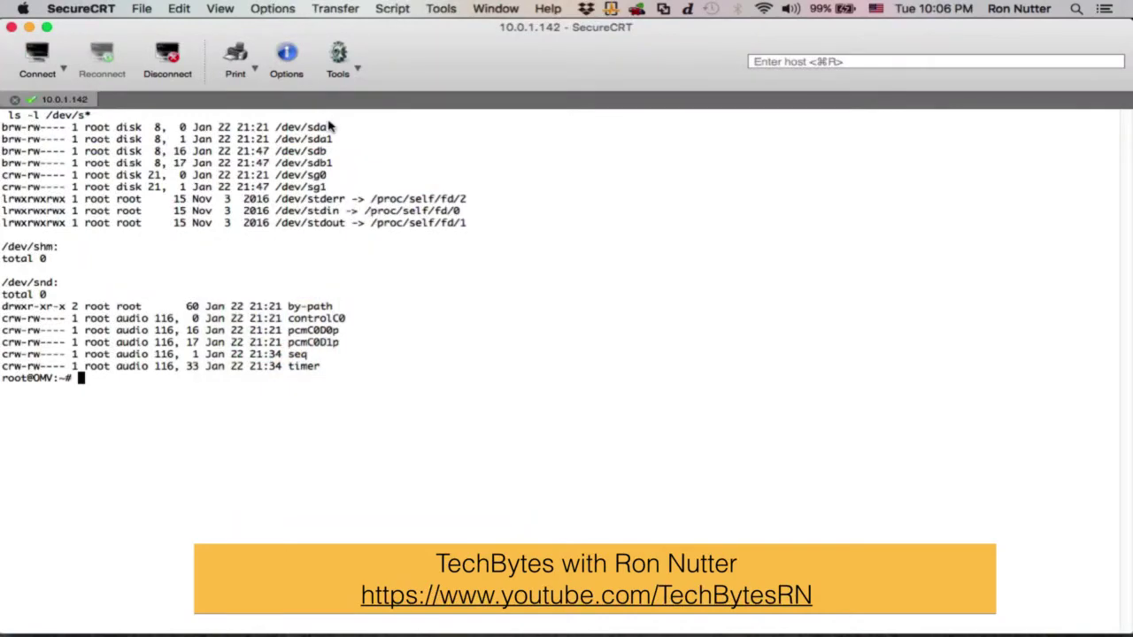
key("super+Tab")
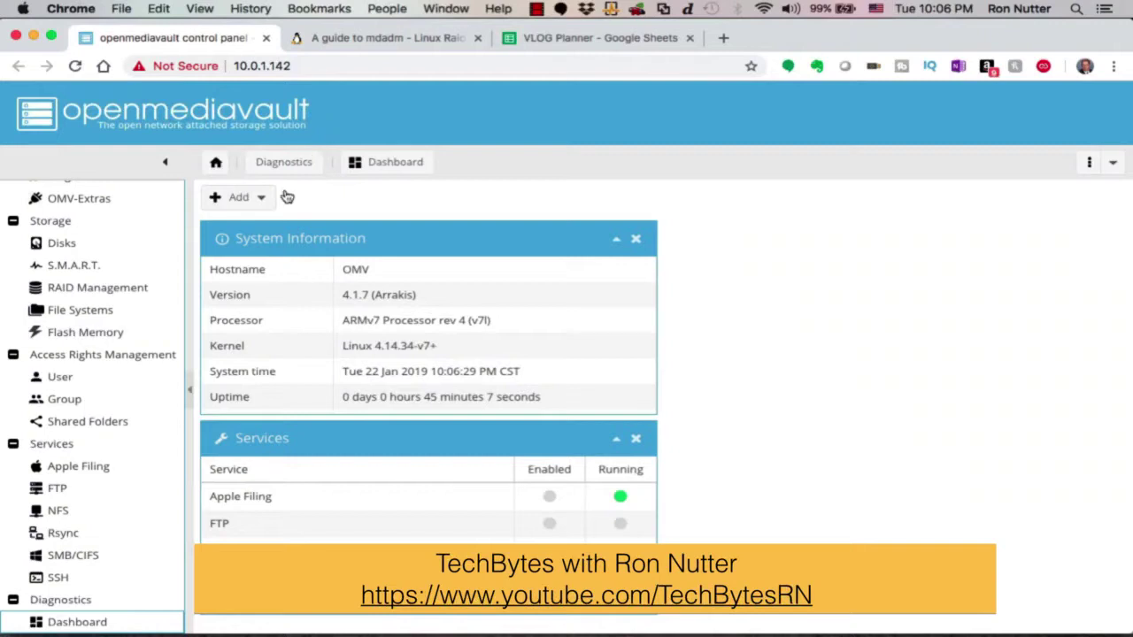
scroll(115, 482, "up", 5)
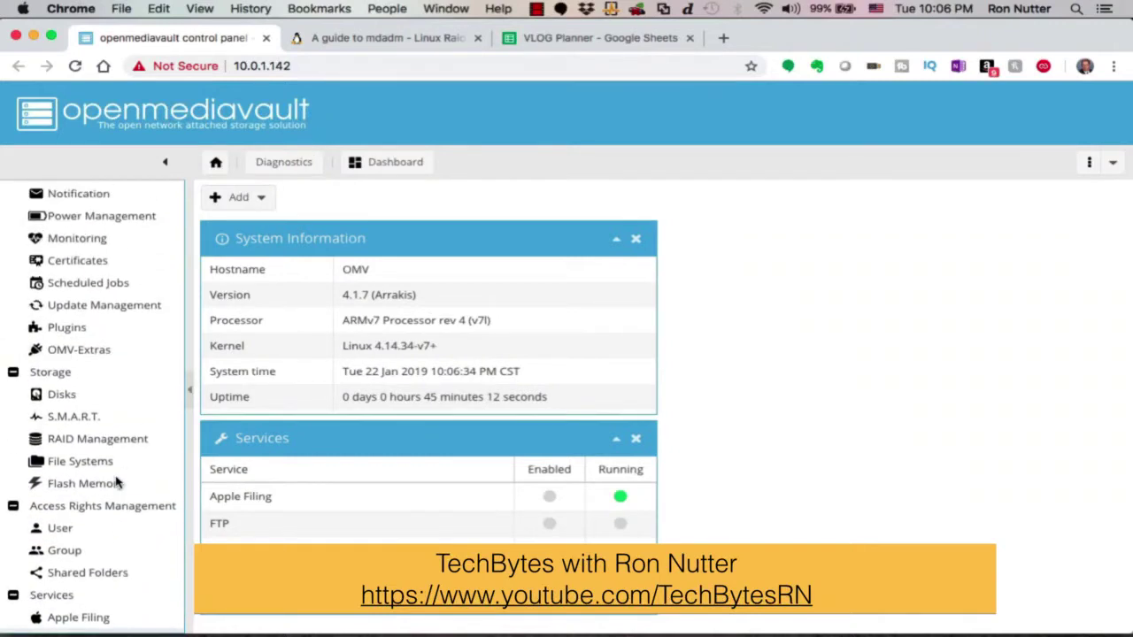
scroll(115, 483, "down", 2)
scroll(115, 482, "up", 2)
scroll(116, 477, "down", 2)
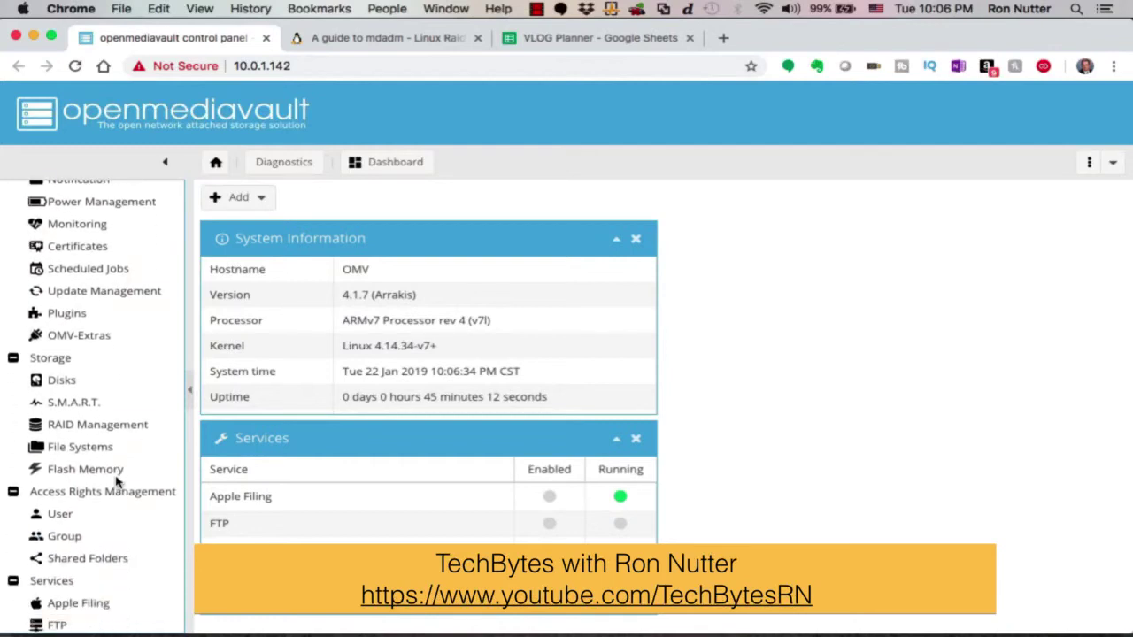
scroll(118, 458, "up", 2)
left_click(65, 485)
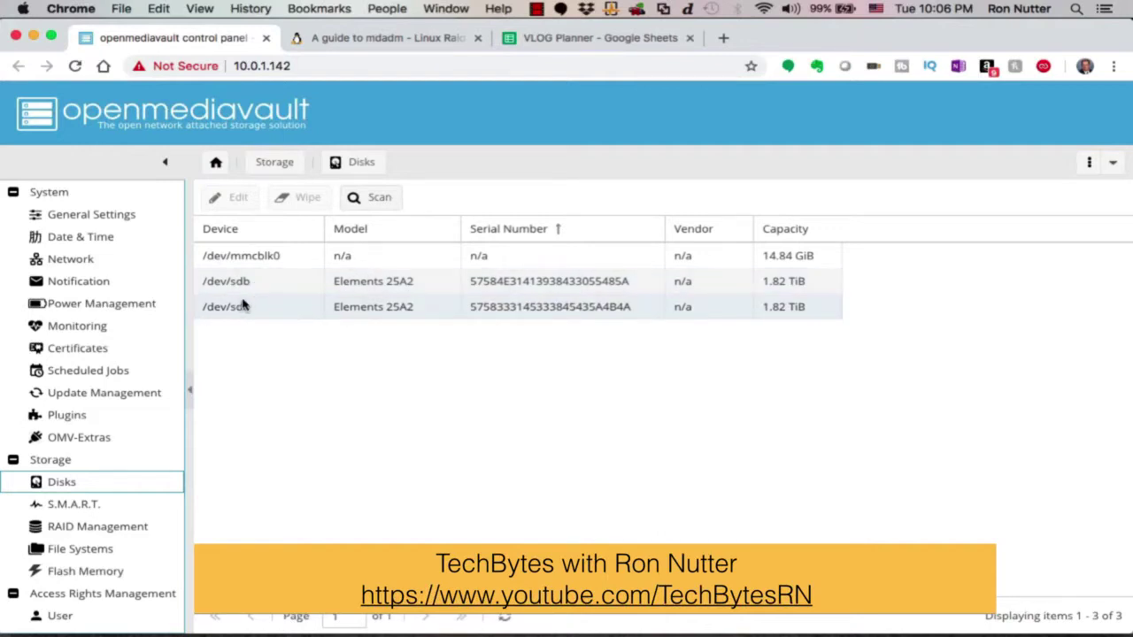
left_click(89, 527)
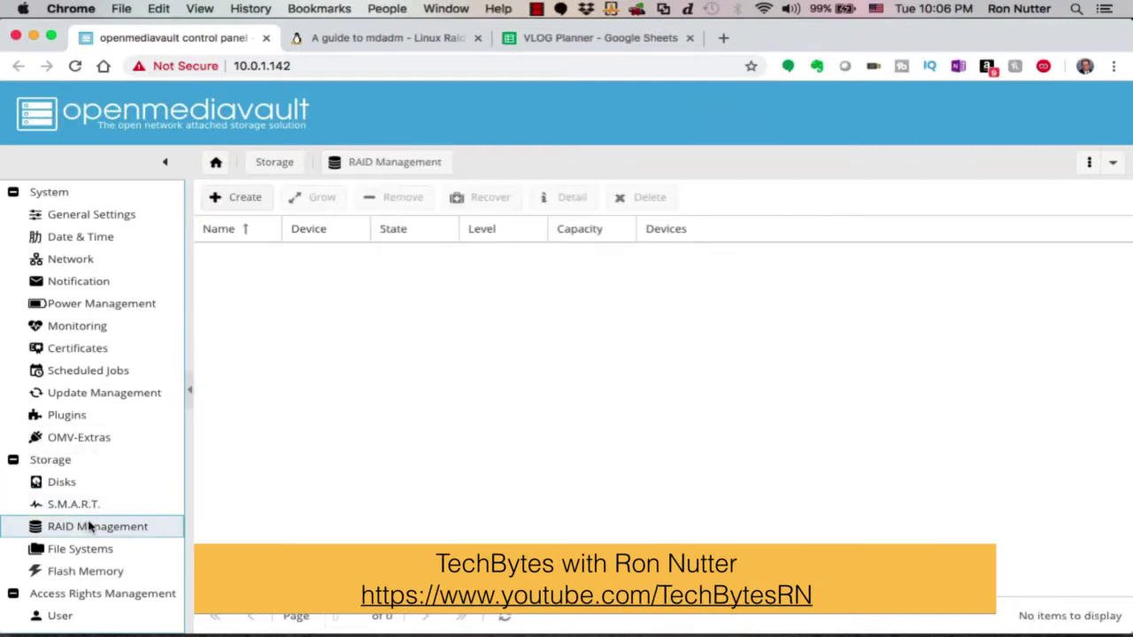
left_click(246, 196)
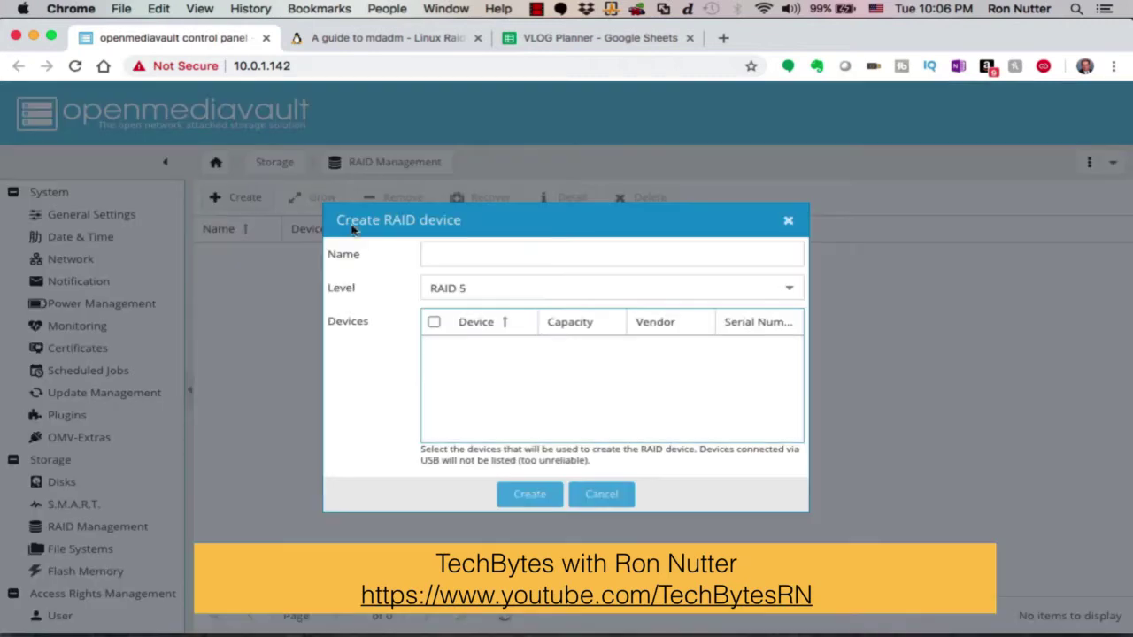
left_click(751, 290)
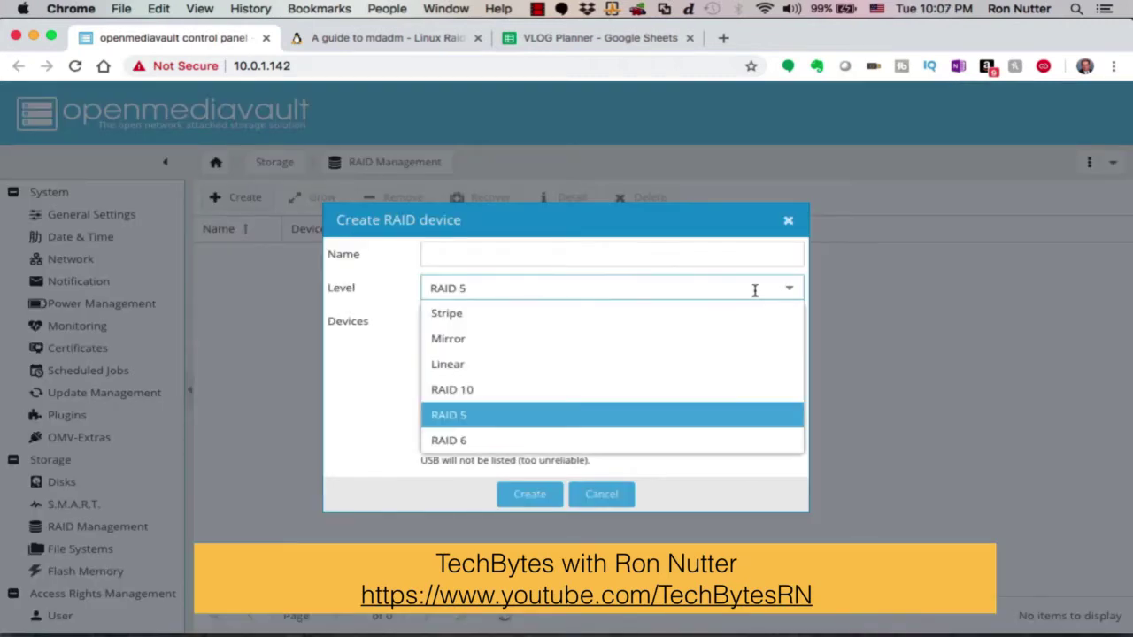
left_click(492, 343)
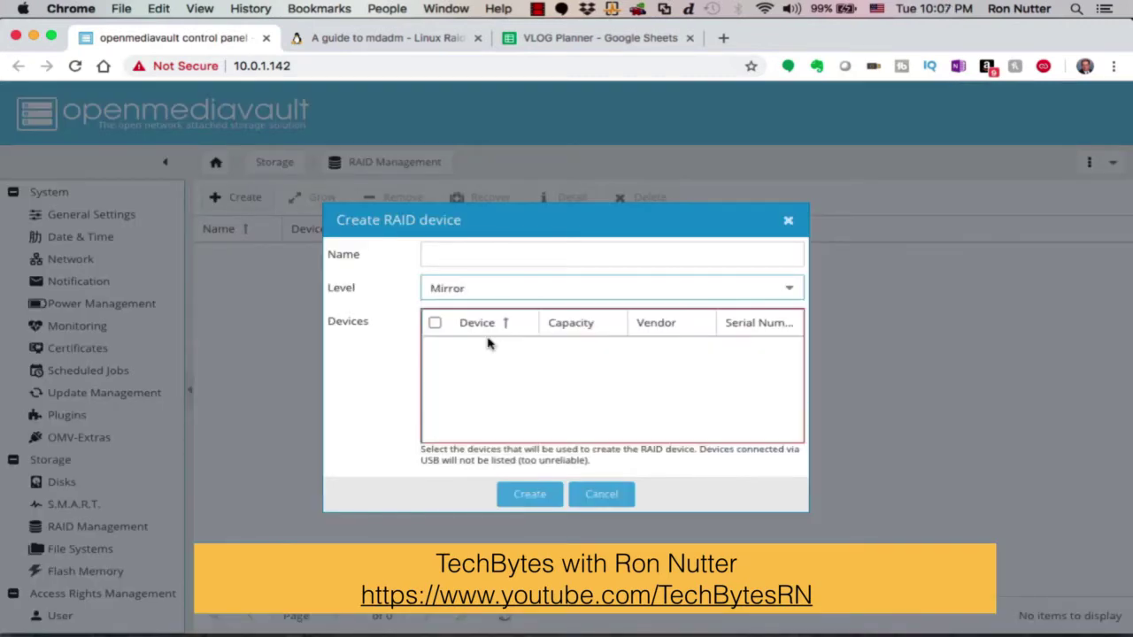
left_click(601, 495)
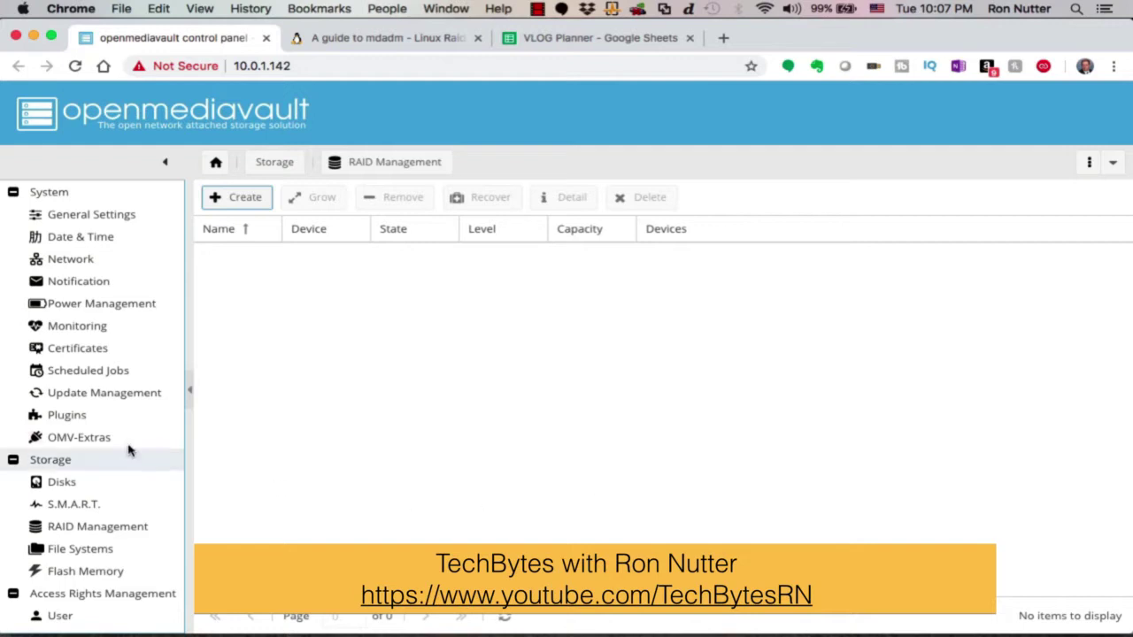
Disable the SMB/CIFS service (workgroup RPI), save the settings and apply the change
scroll(110, 496, "down", 5)
scroll(111, 498, "down", 4)
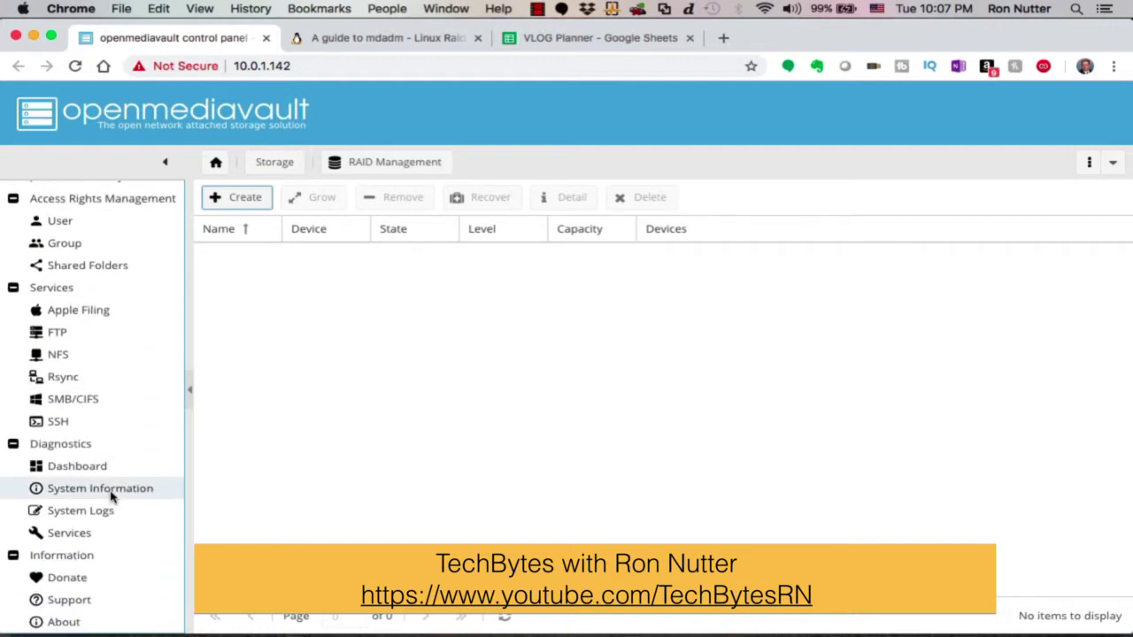
left_click(75, 405)
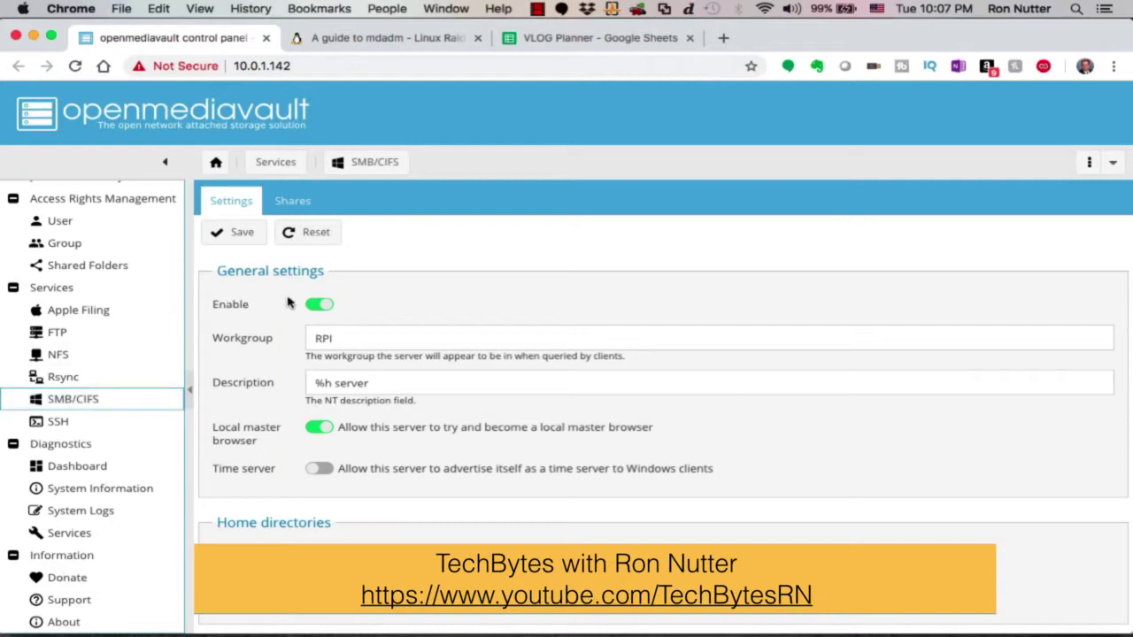
left_click(319, 306)
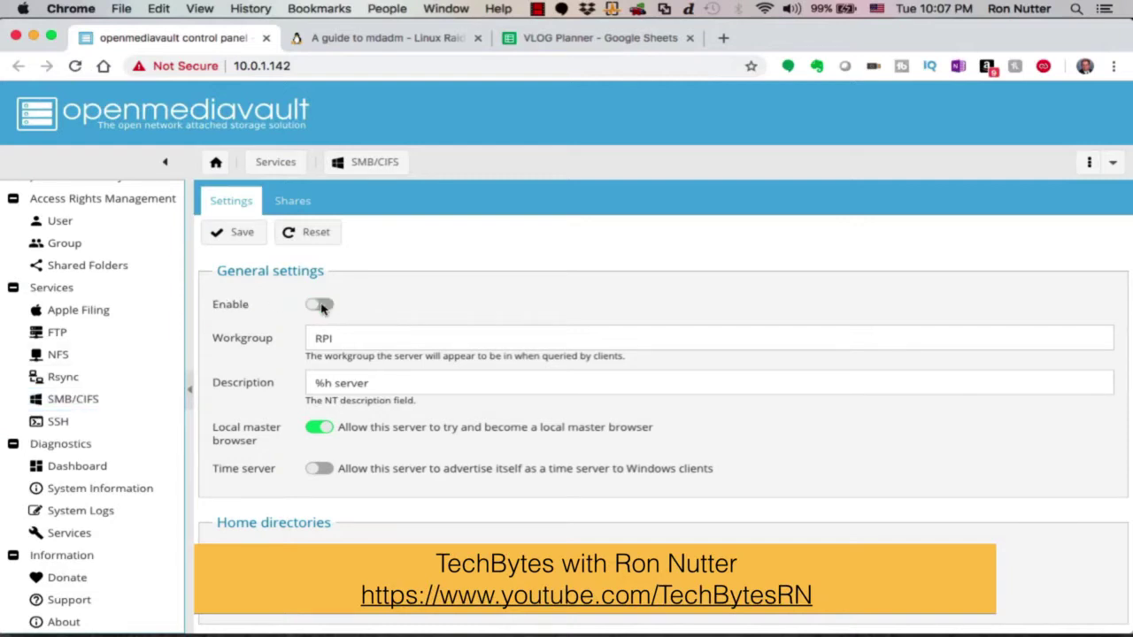
left_click(233, 233)
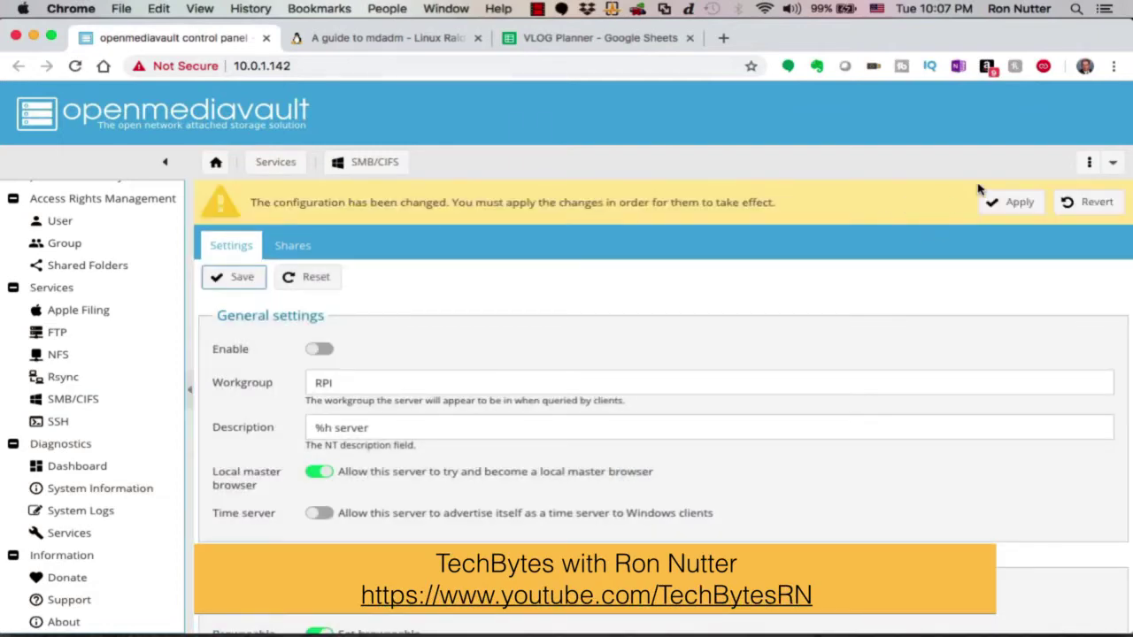
left_click(1011, 203)
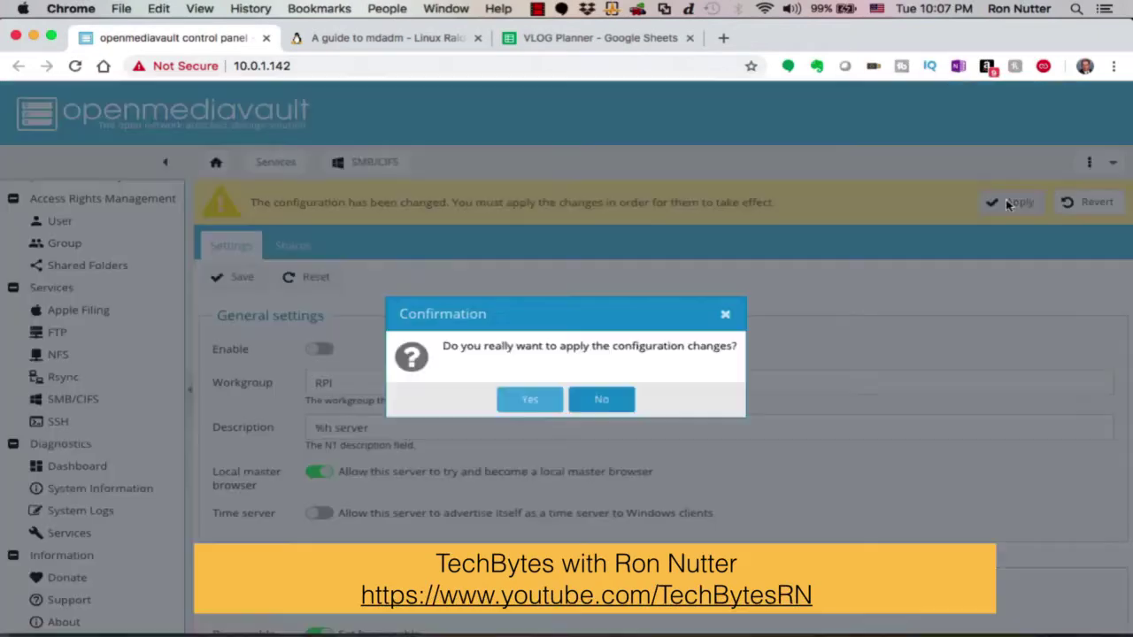
left_click(544, 401)
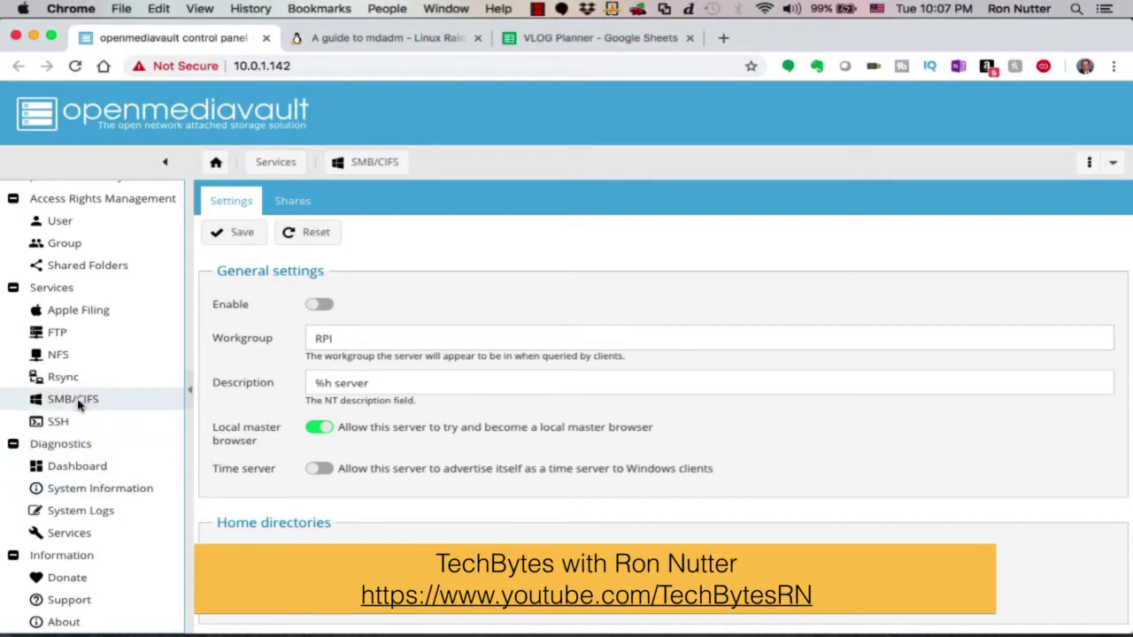
Delete the SAN SMB share and apply the configuration change
left_click(296, 204)
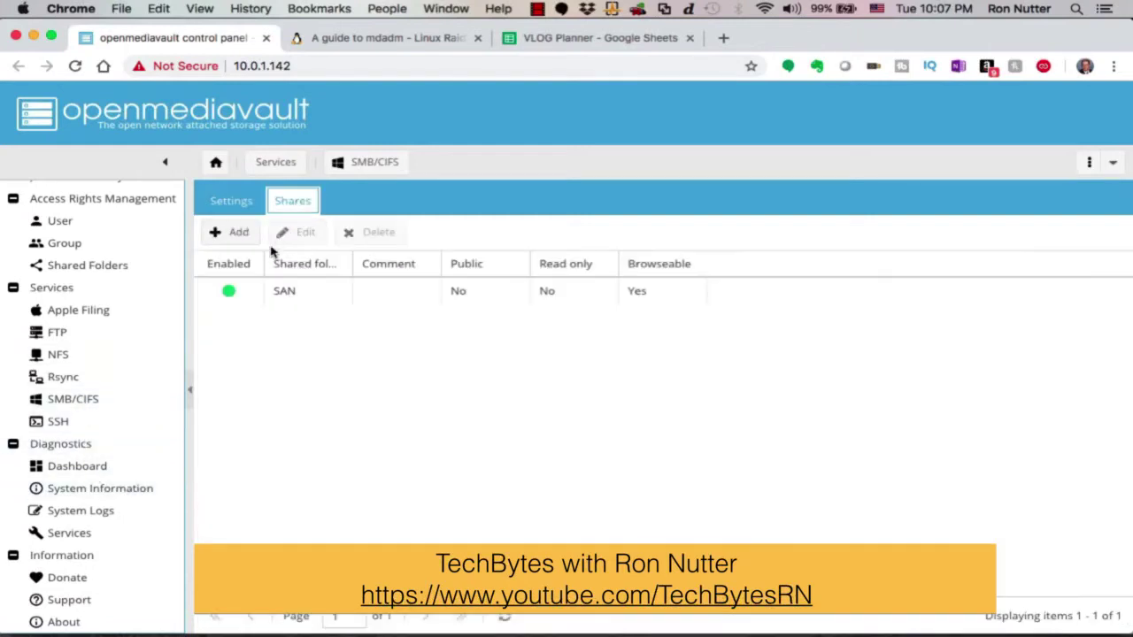
left_click(290, 289)
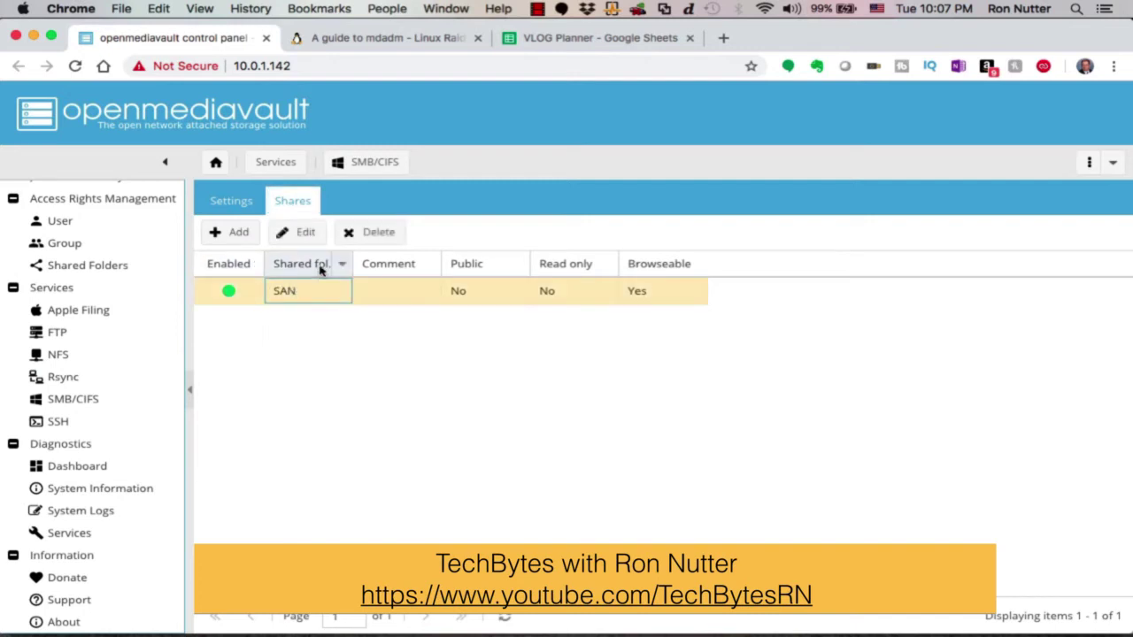
left_click(372, 234)
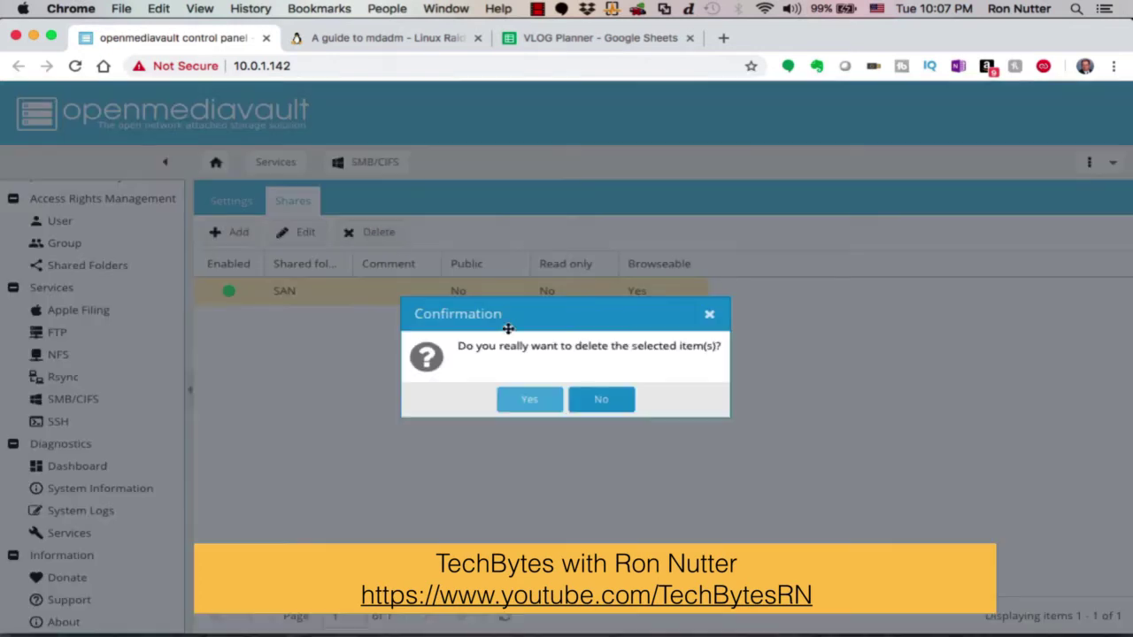
left_click(529, 398)
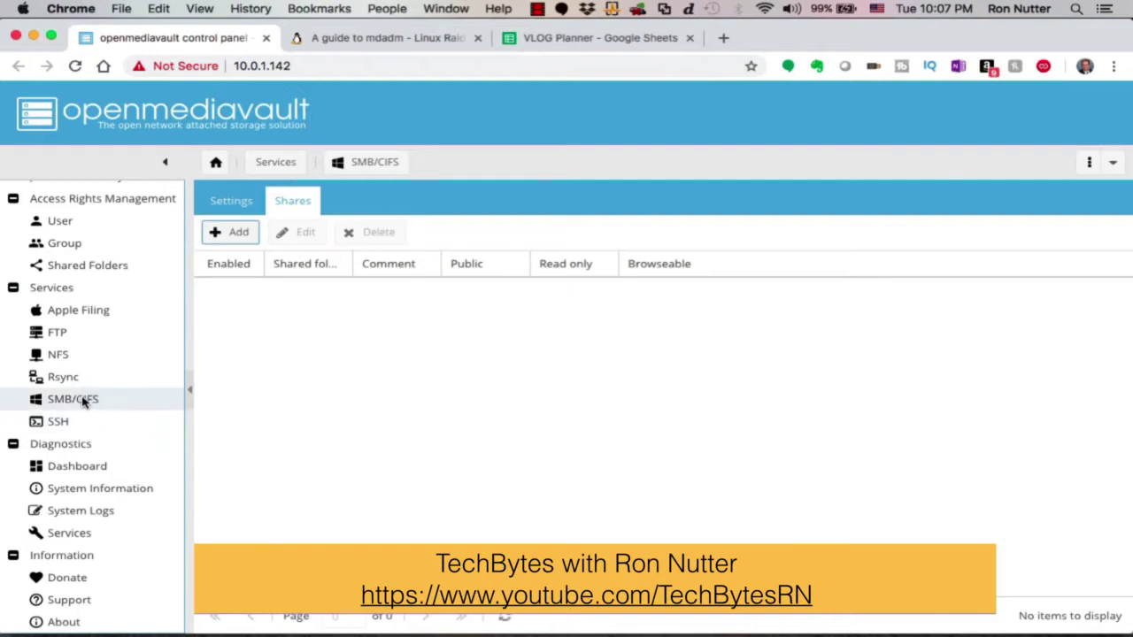
scroll(86, 398, "up", 1)
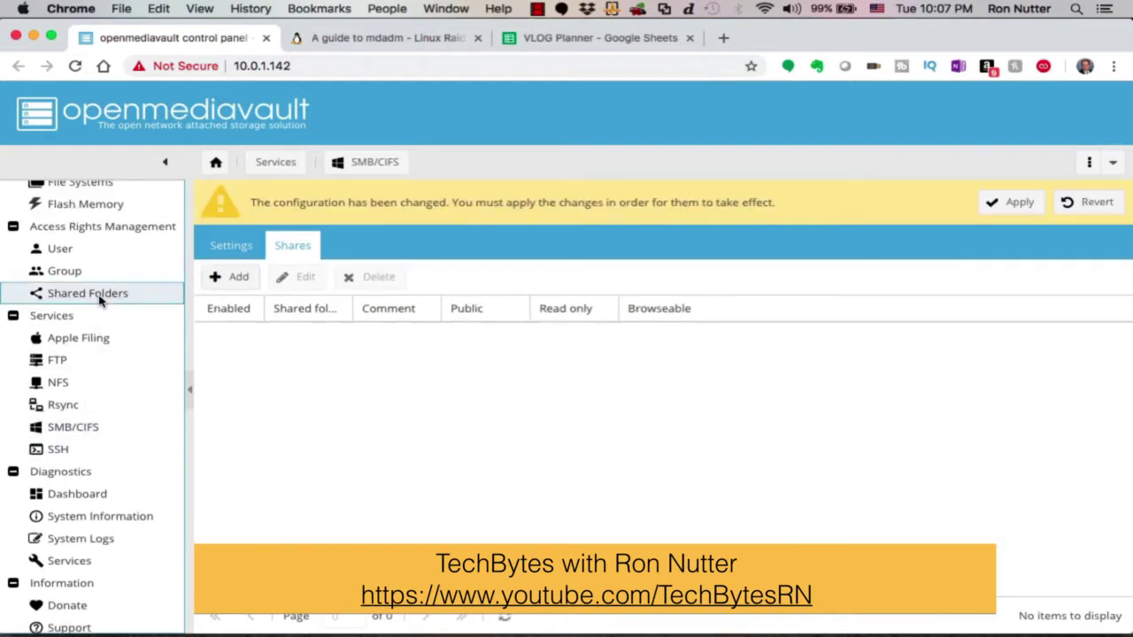
left_click(99, 299)
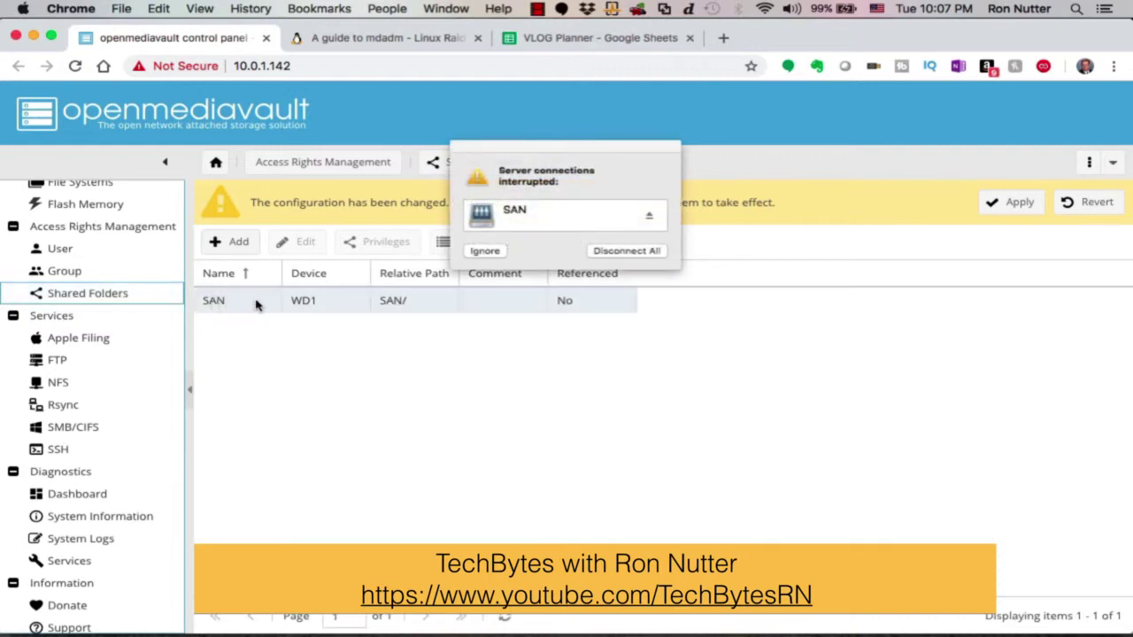
left_click(485, 251)
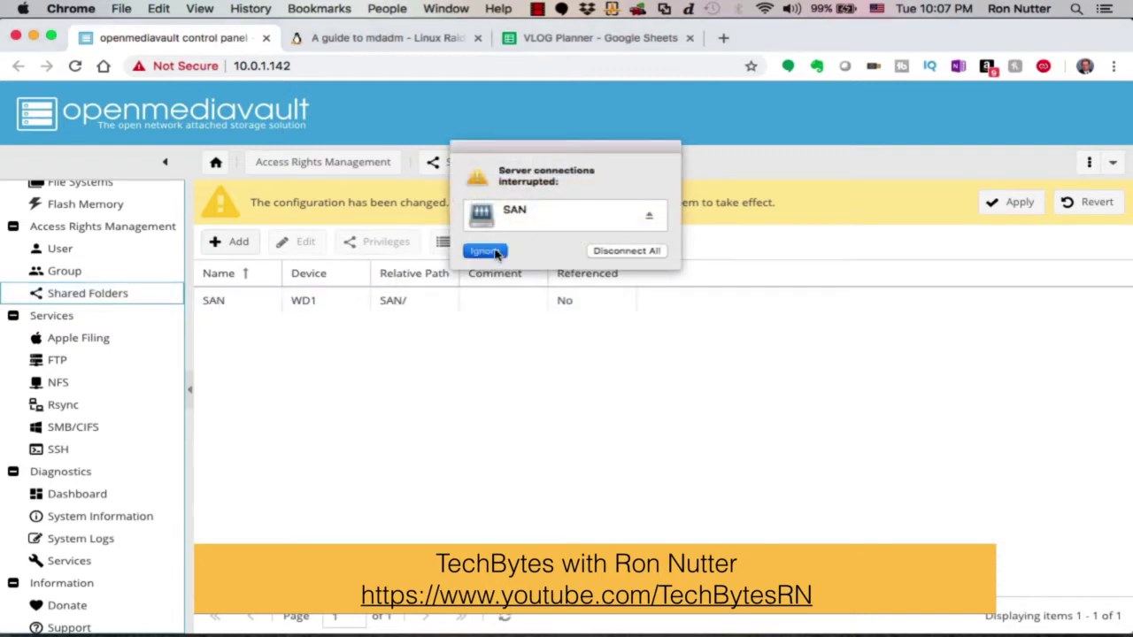
left_click(994, 205)
left_click(537, 394)
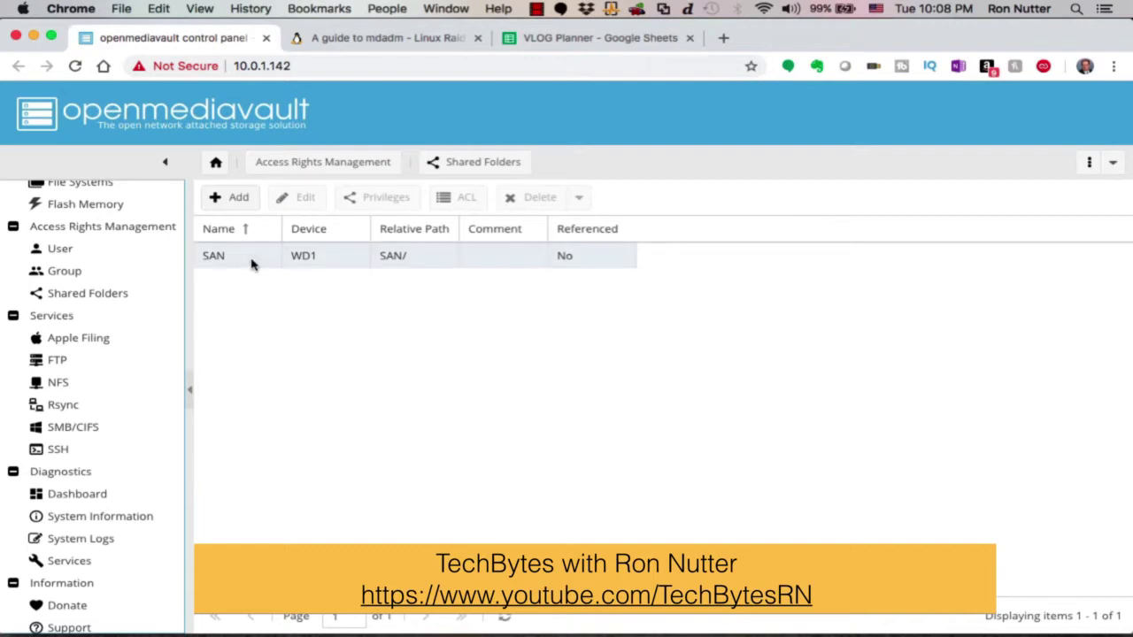
Delete the SAN shared folder on WD1, keeping its content, and apply the change
left_click(251, 264)
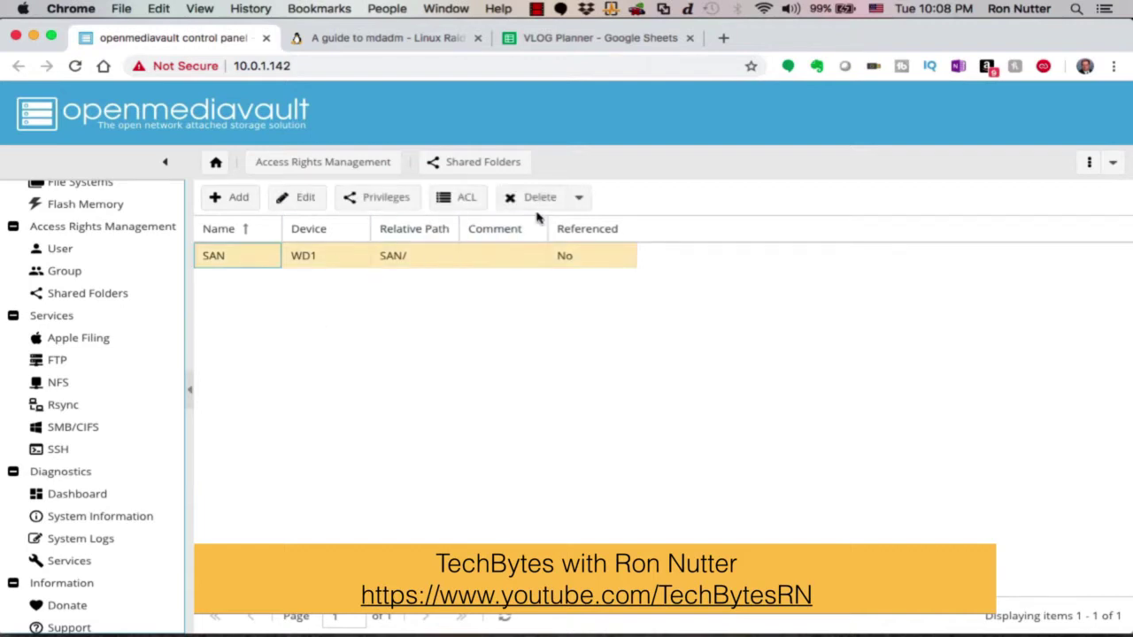
left_click(552, 204)
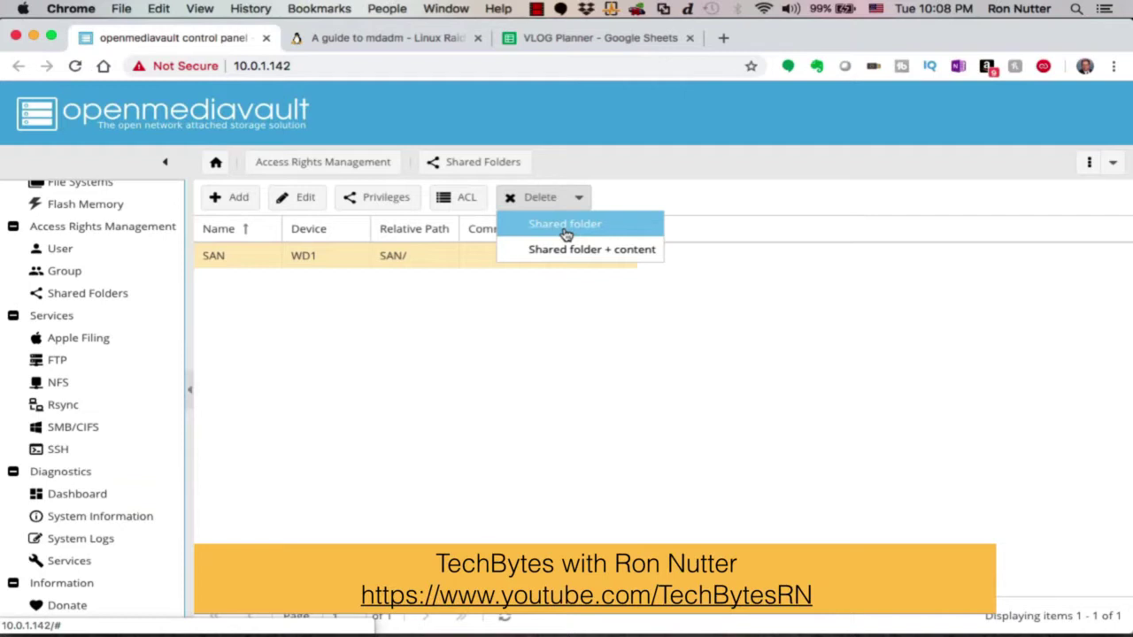
left_click(566, 232)
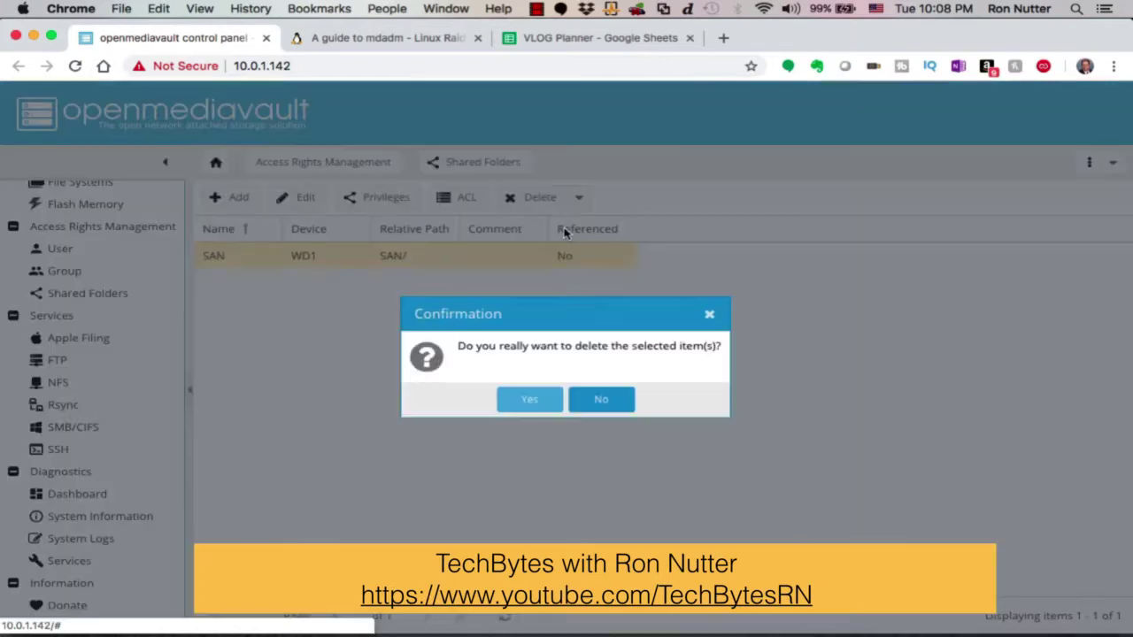
left_click(529, 400)
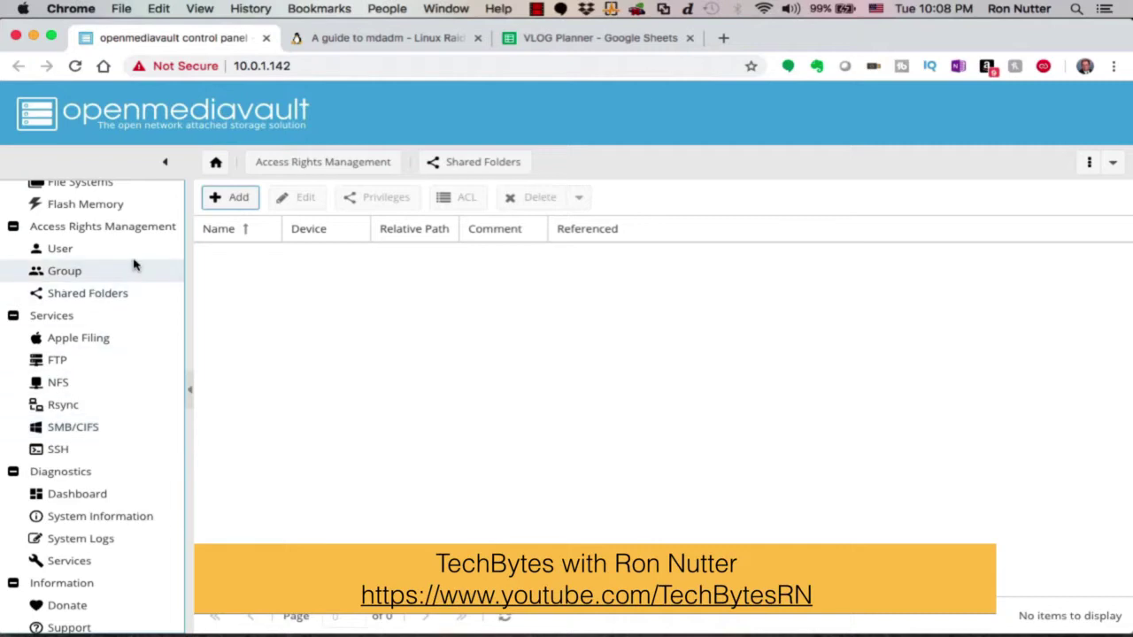
left_click(89, 294)
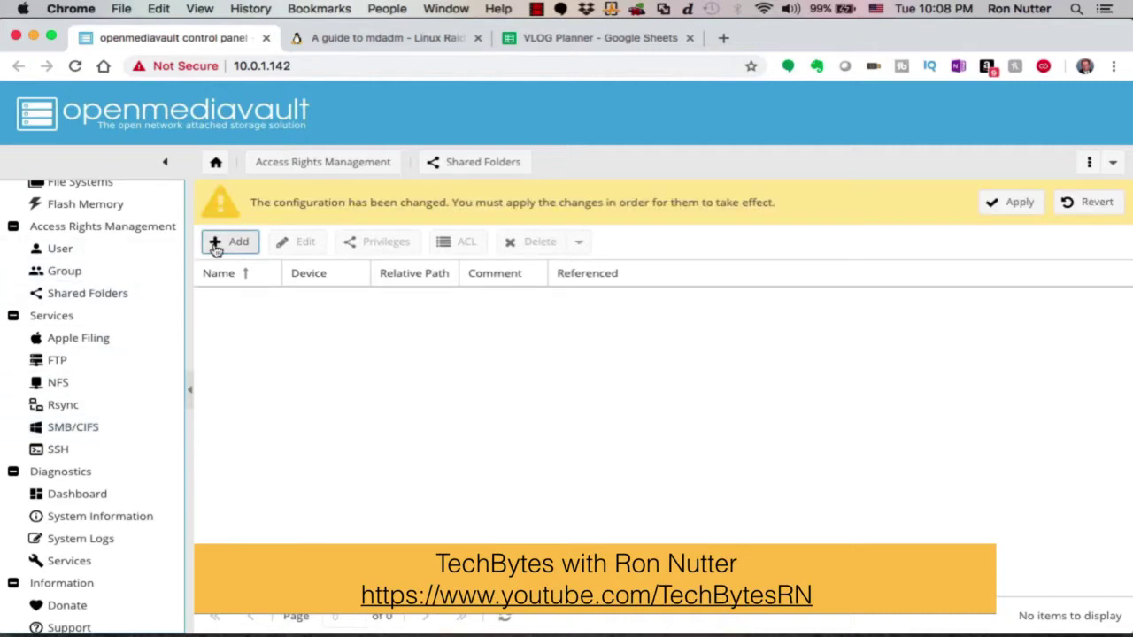
left_click(1019, 204)
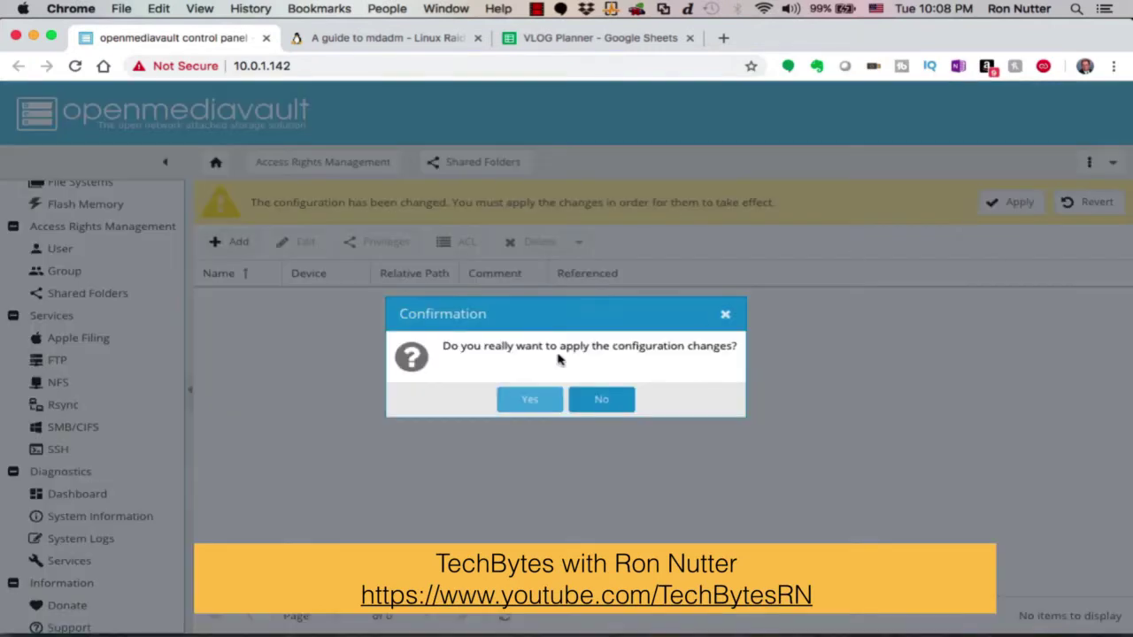
left_click(534, 400)
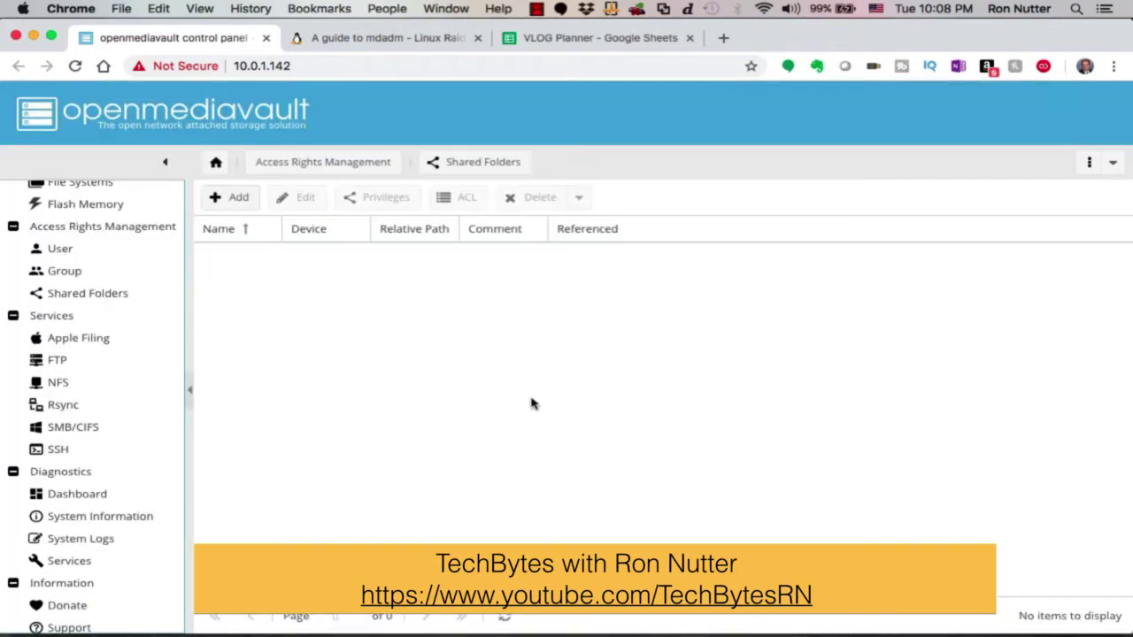
Unmount the WD1 file system on /dev/sda1 in File Systems and apply the change
scroll(106, 417, "up", 5)
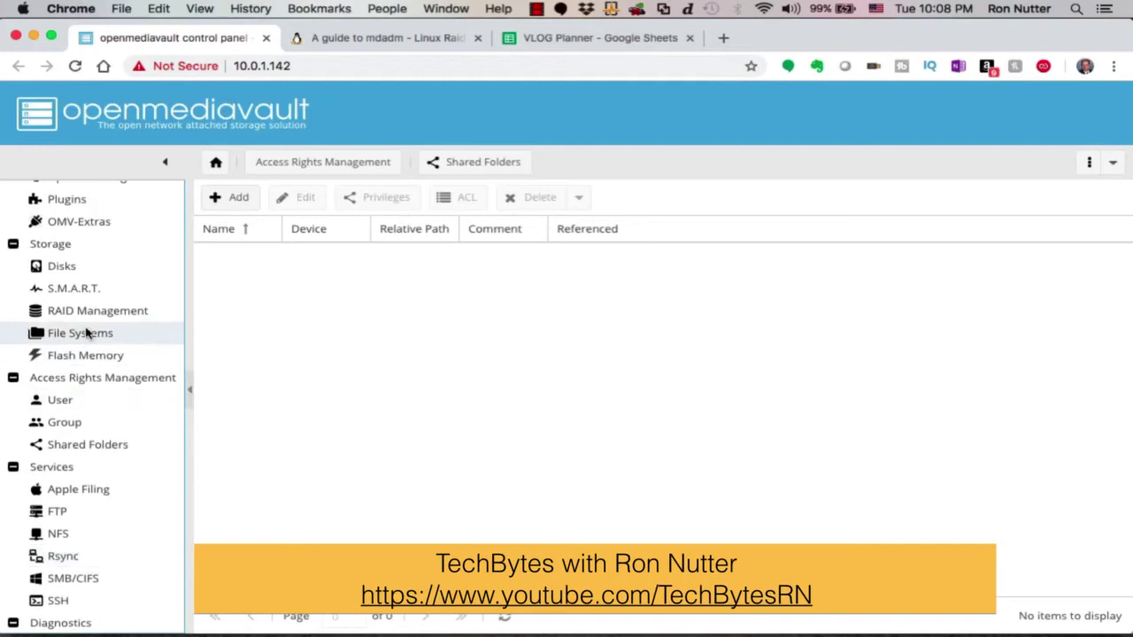
left_click(68, 269)
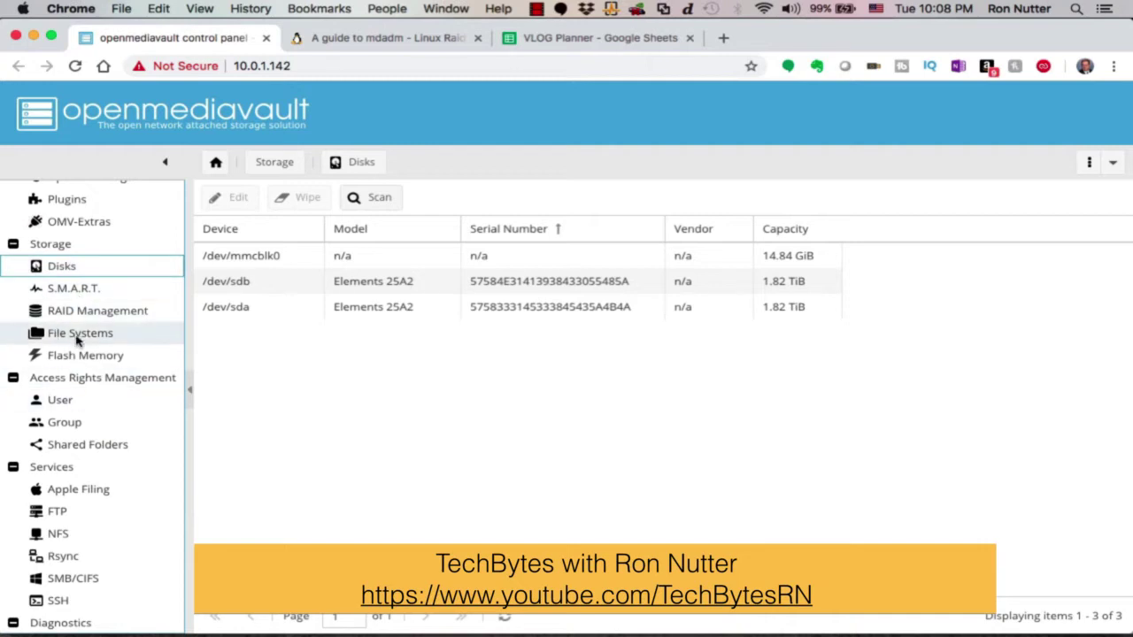
left_click(77, 335)
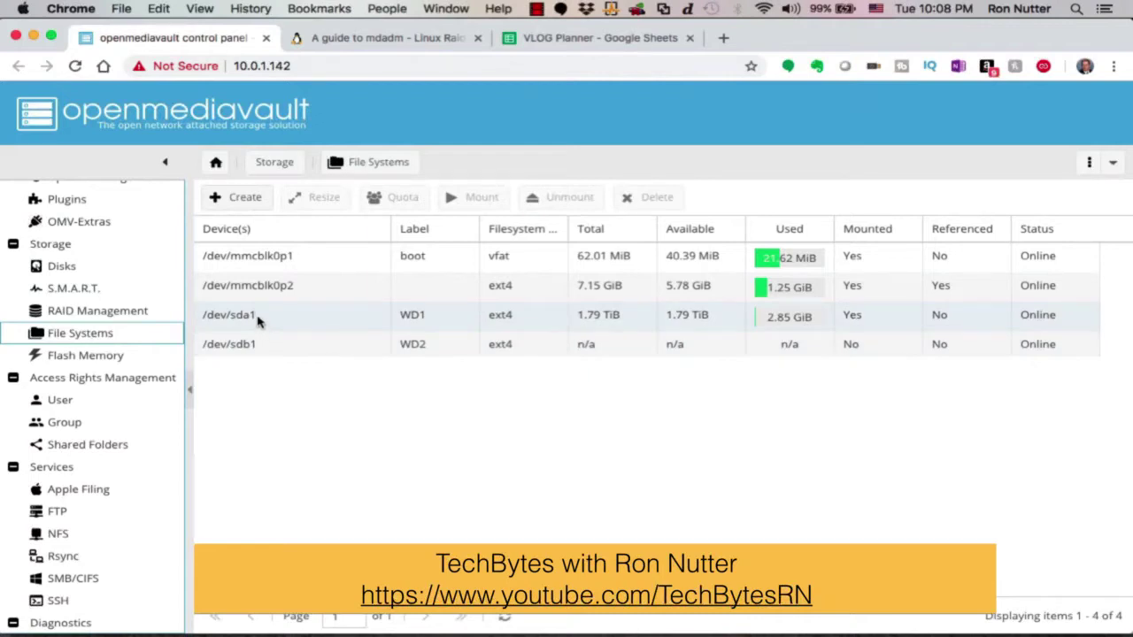
left_click(258, 321)
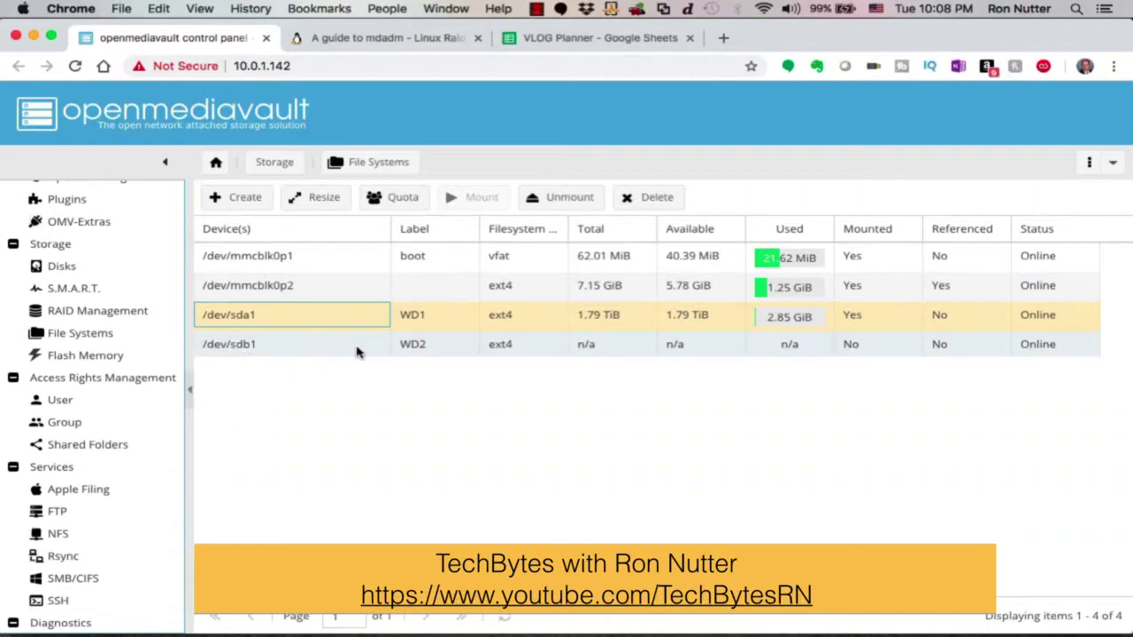
left_click(576, 204)
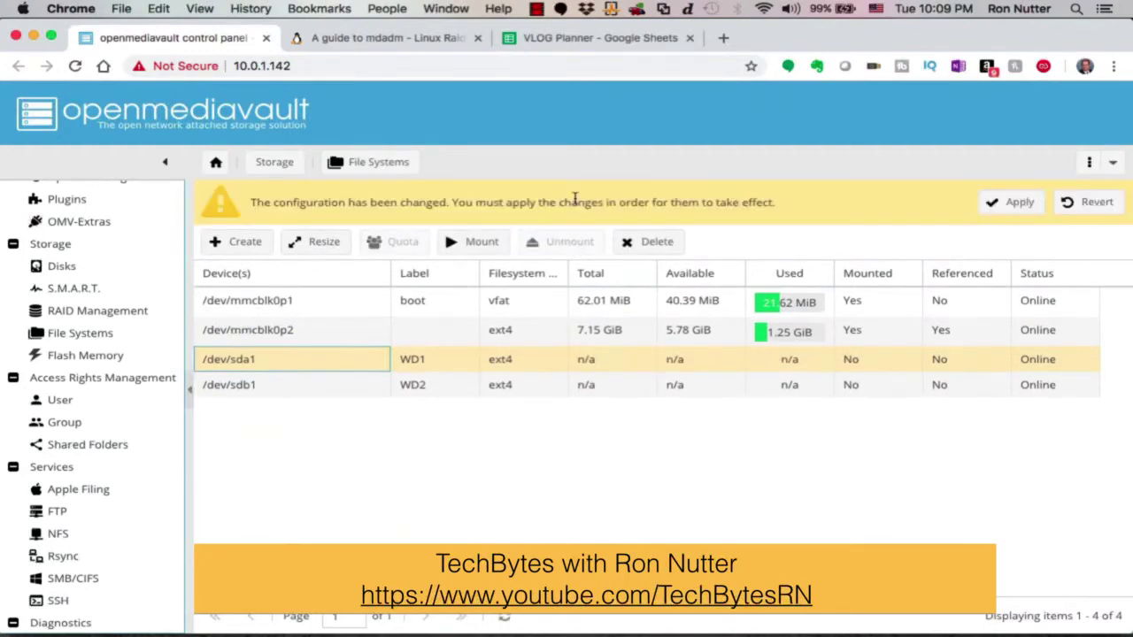
left_click(1016, 202)
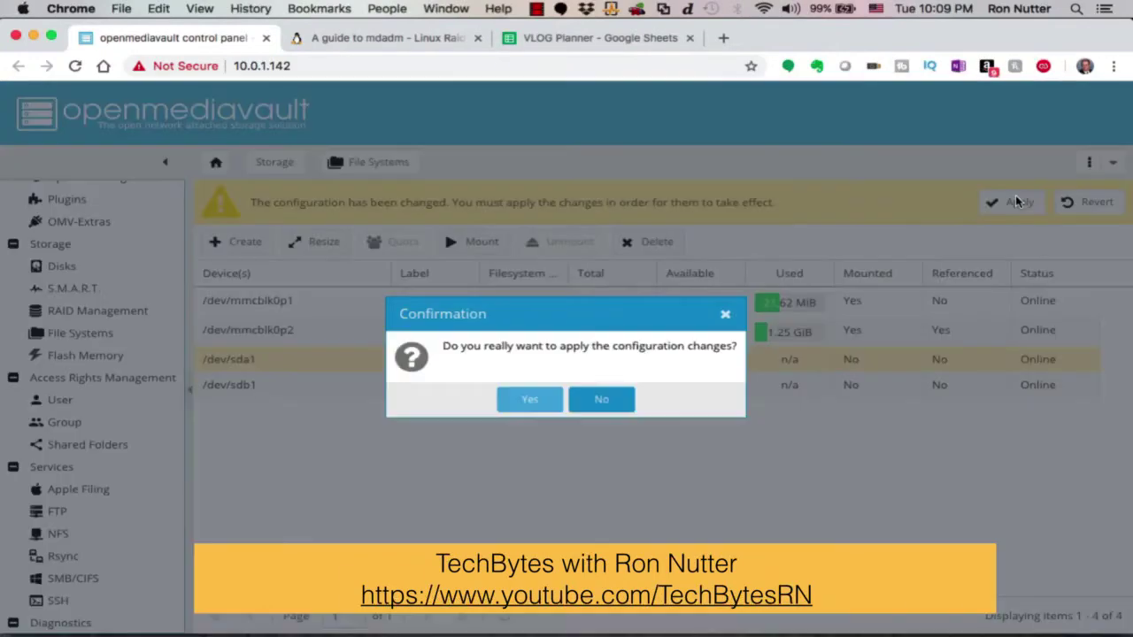
left_click(531, 401)
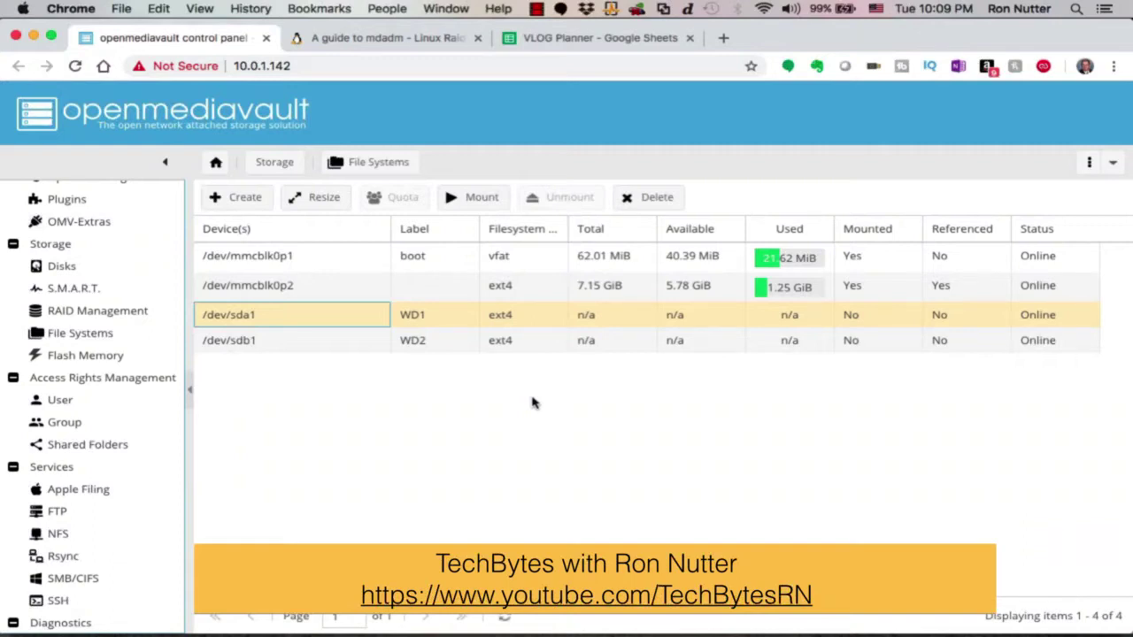
In the terminal, run mdadm --create /dev/md/name from /dev/sda1 and /dev/sdb1 at level 1, confirming yes
key("super+Tab")
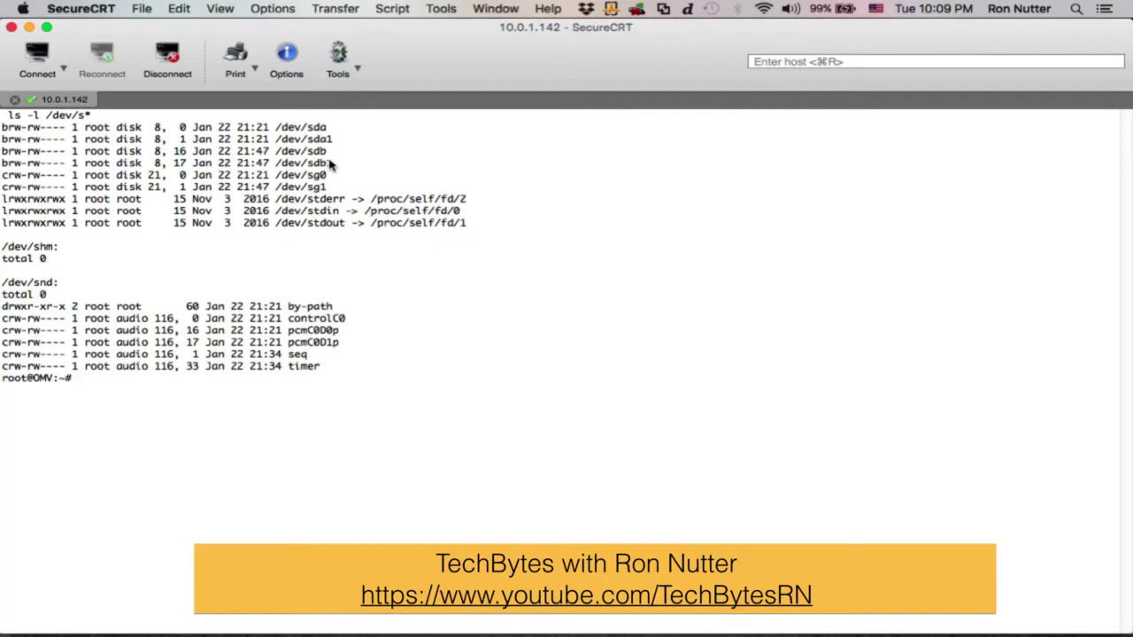
key("Up")
key("Up")
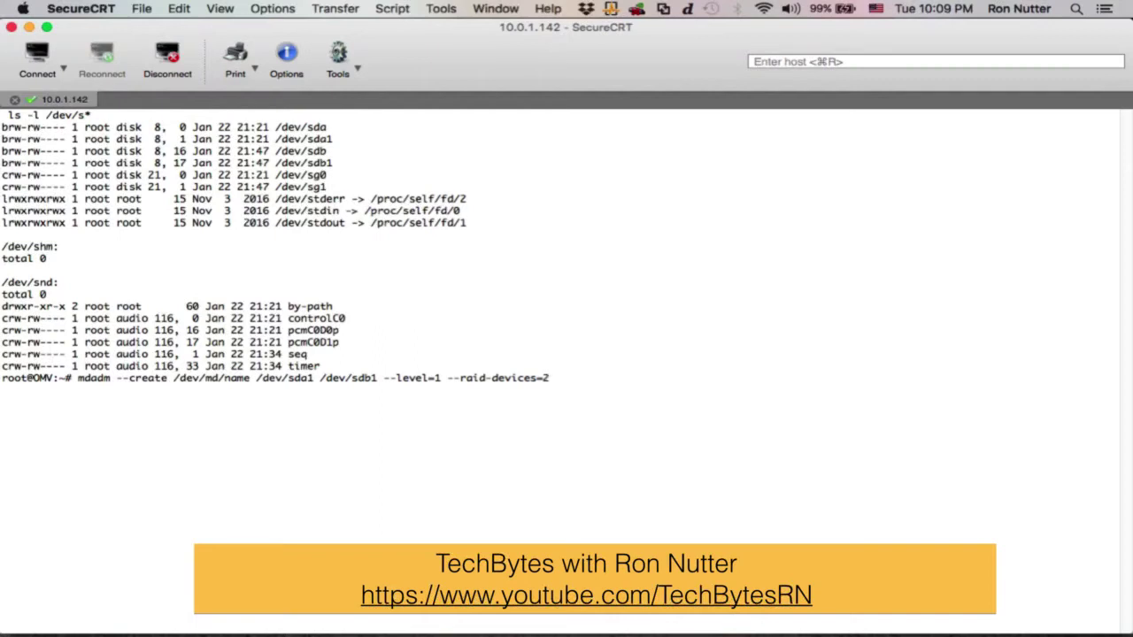
key("Return")
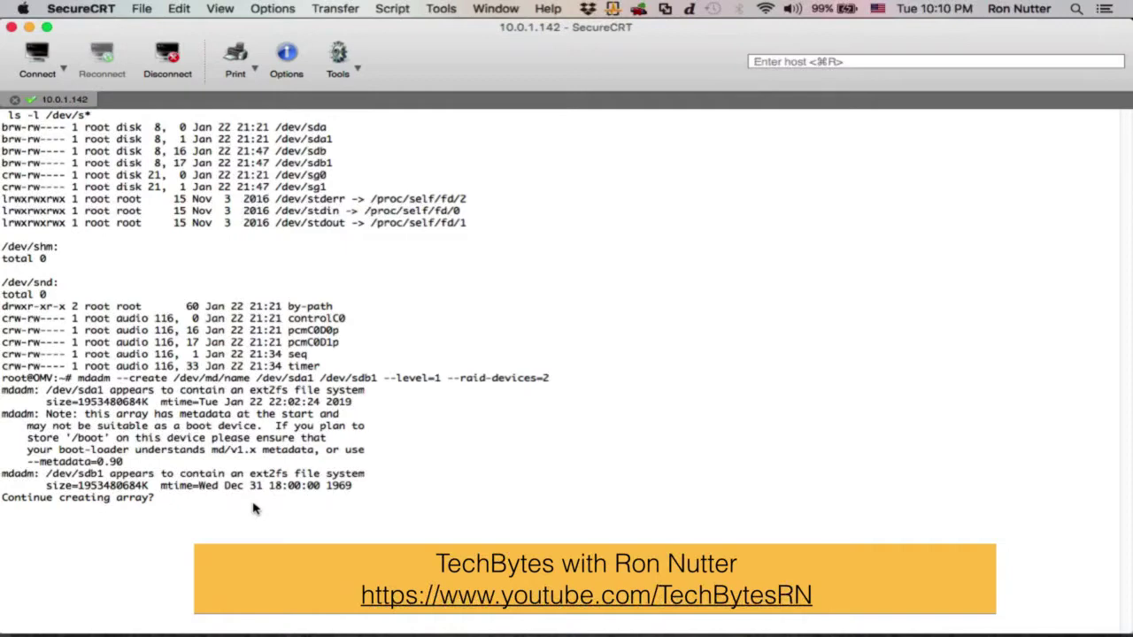
type("yes")
key("Return")
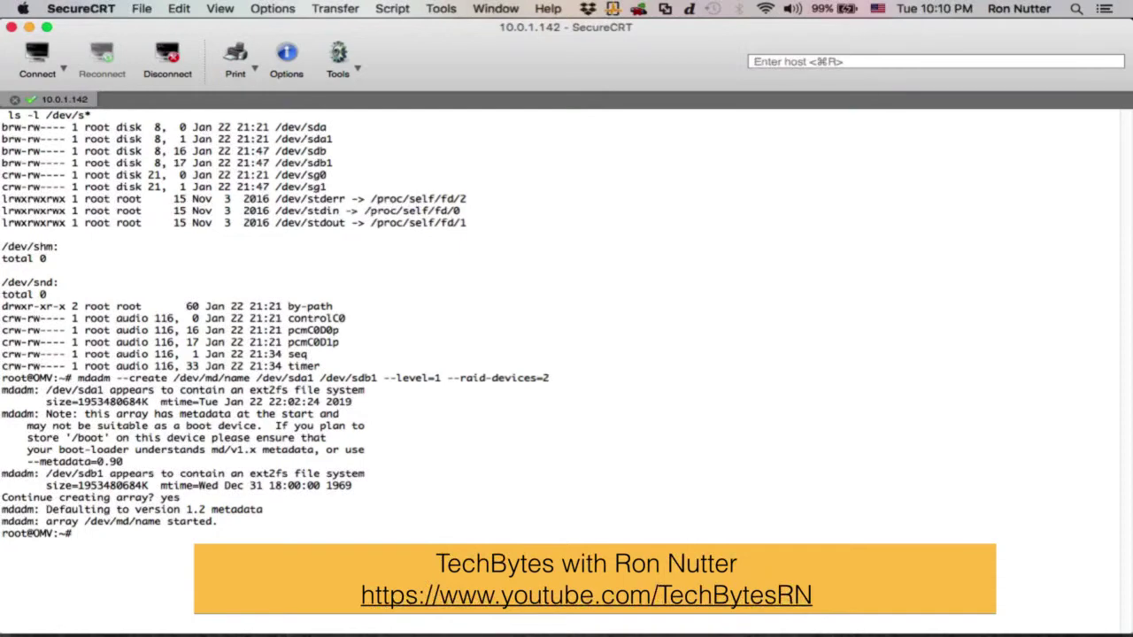
key("super+Tab")
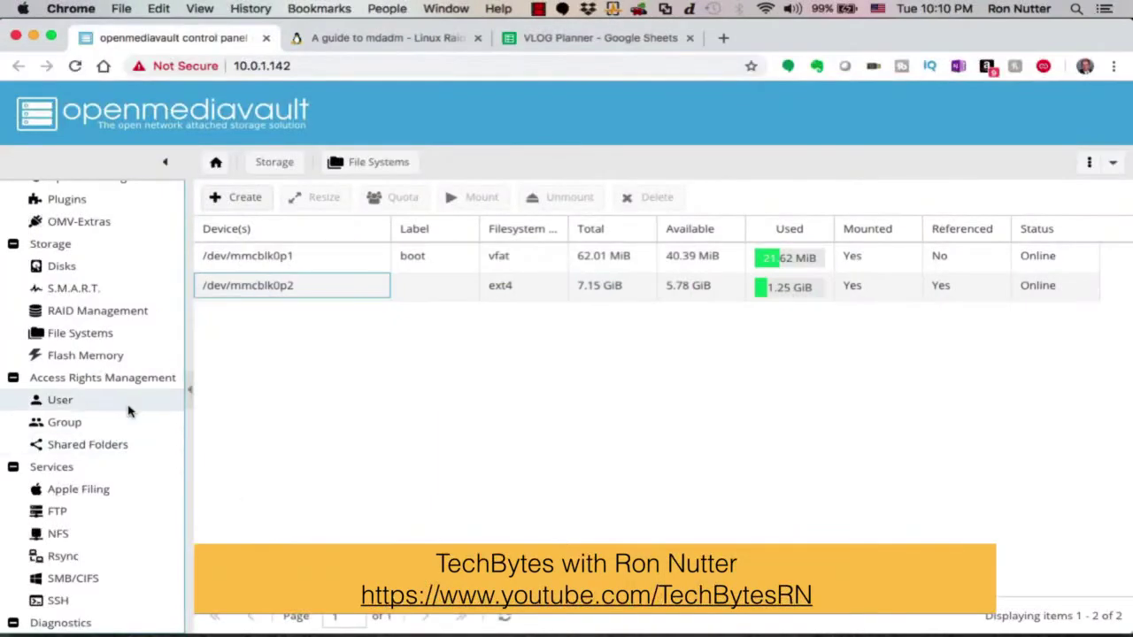
Open RAID Management to see the clean 1.82 TiB mirror OMV:name on /dev/md127
left_click(84, 314)
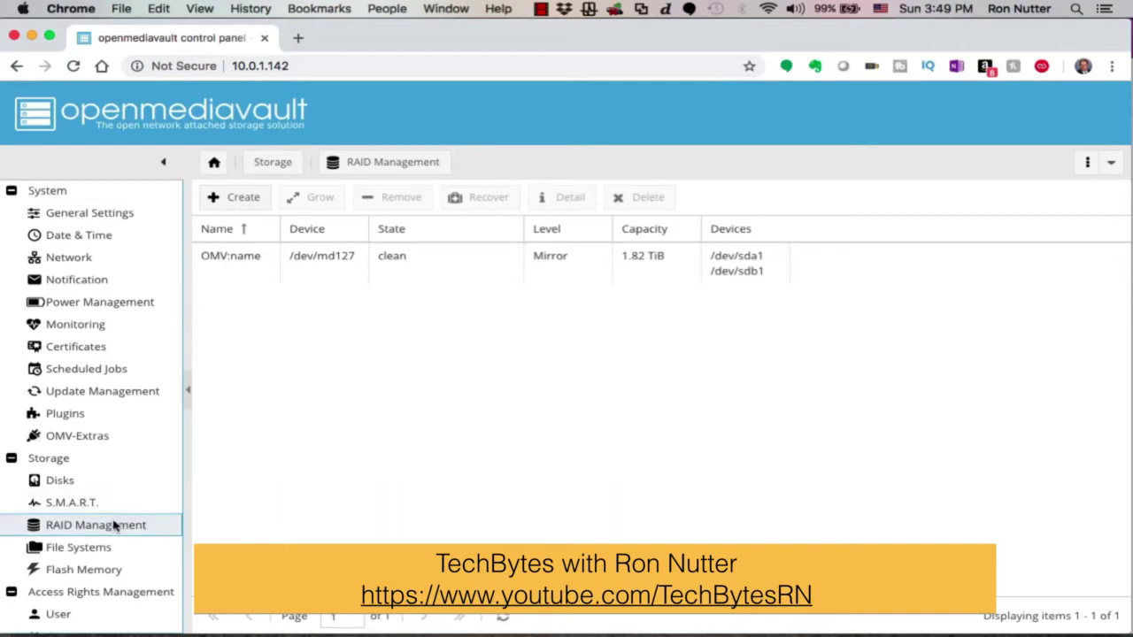
Create an ext4 file system labelled RAID1 on the software RAID device OMV:name
left_click(79, 548)
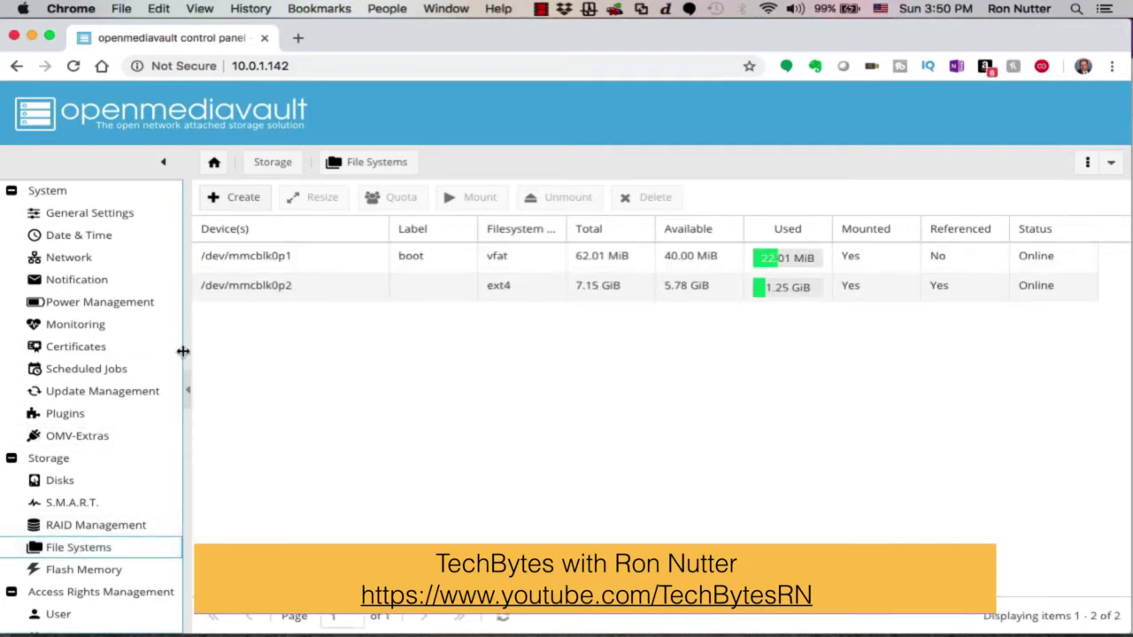
left_click(236, 202)
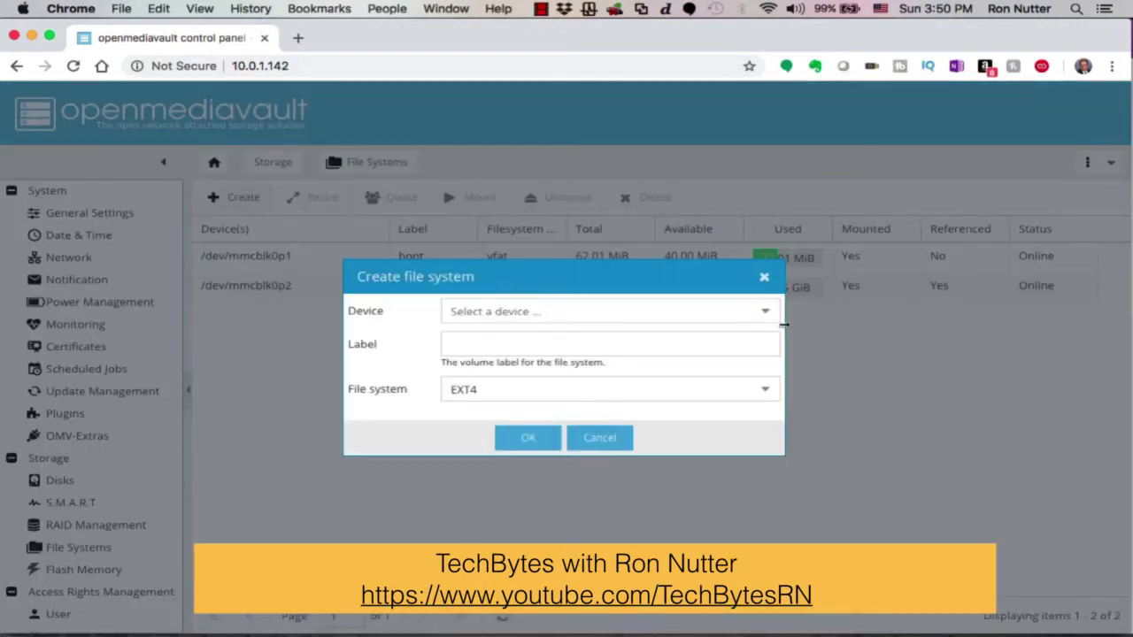
left_click(764, 313)
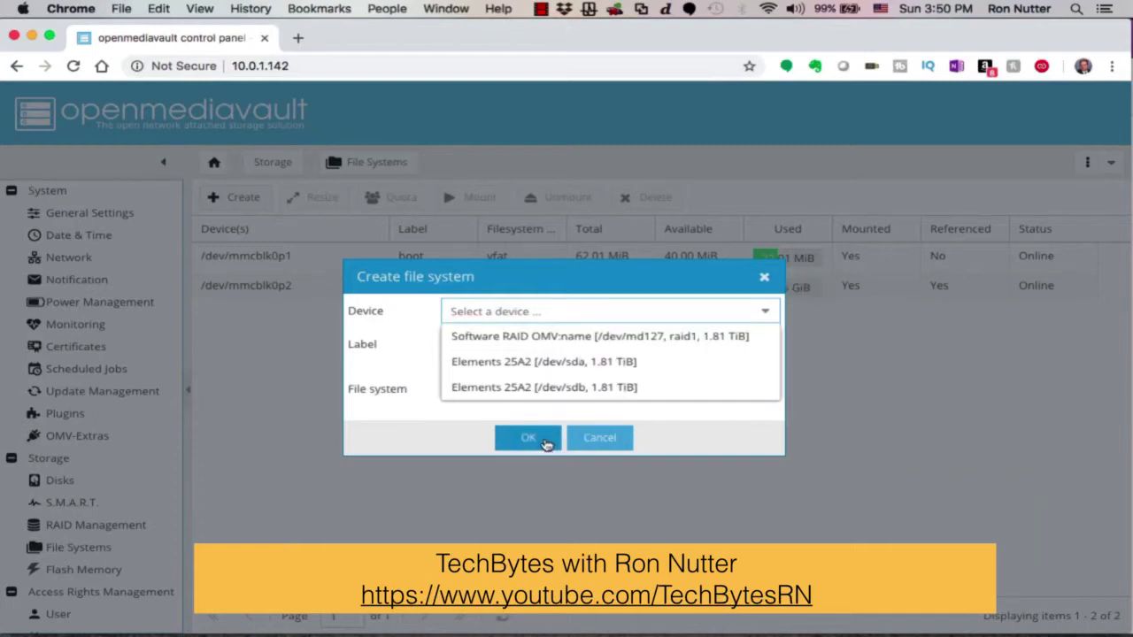
left_click(484, 344)
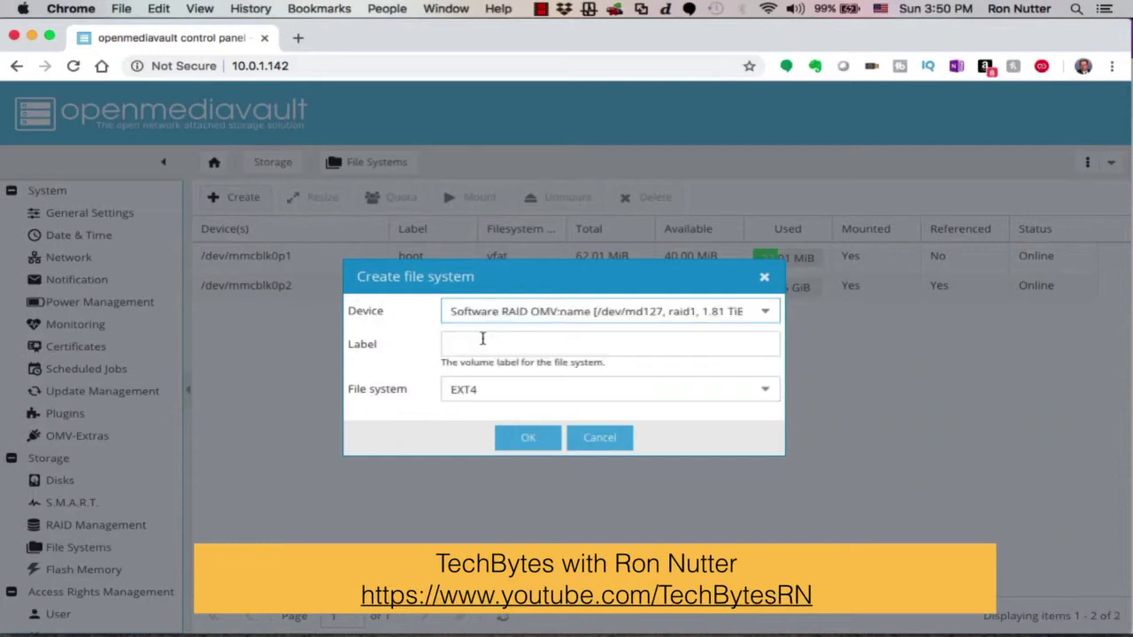
left_click(483, 341)
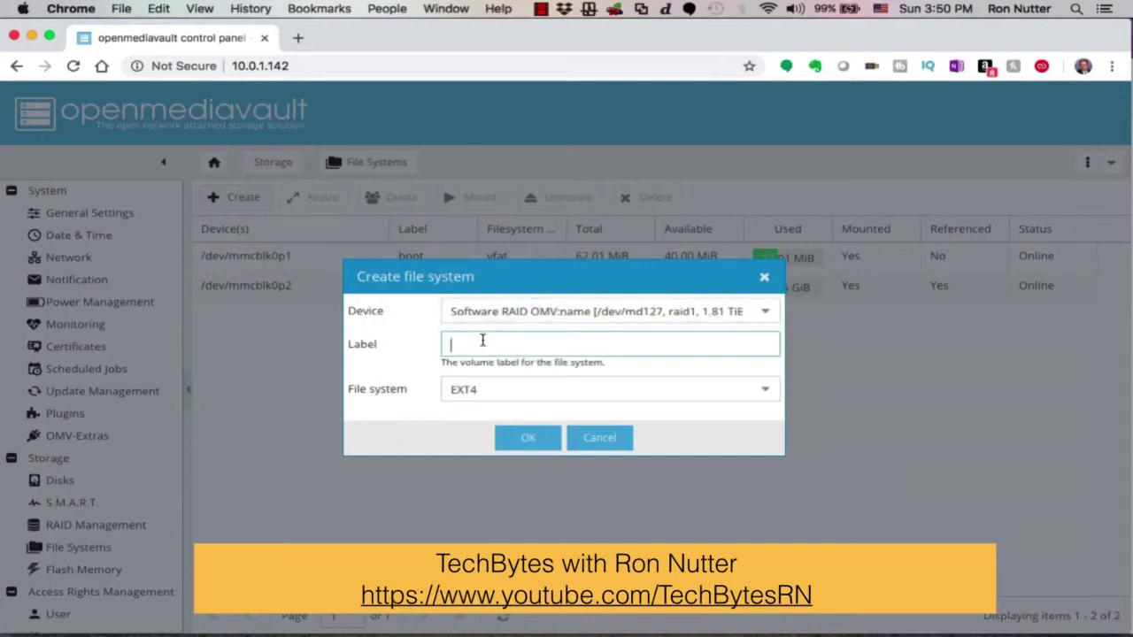
type("RAID1")
left_click(528, 438)
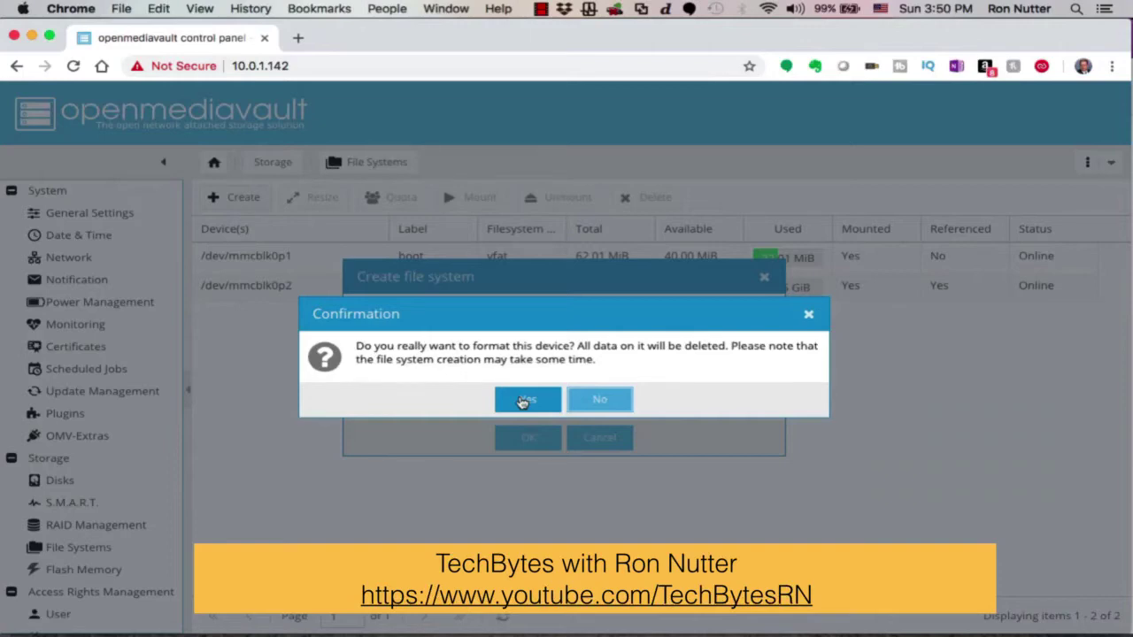
left_click(523, 401)
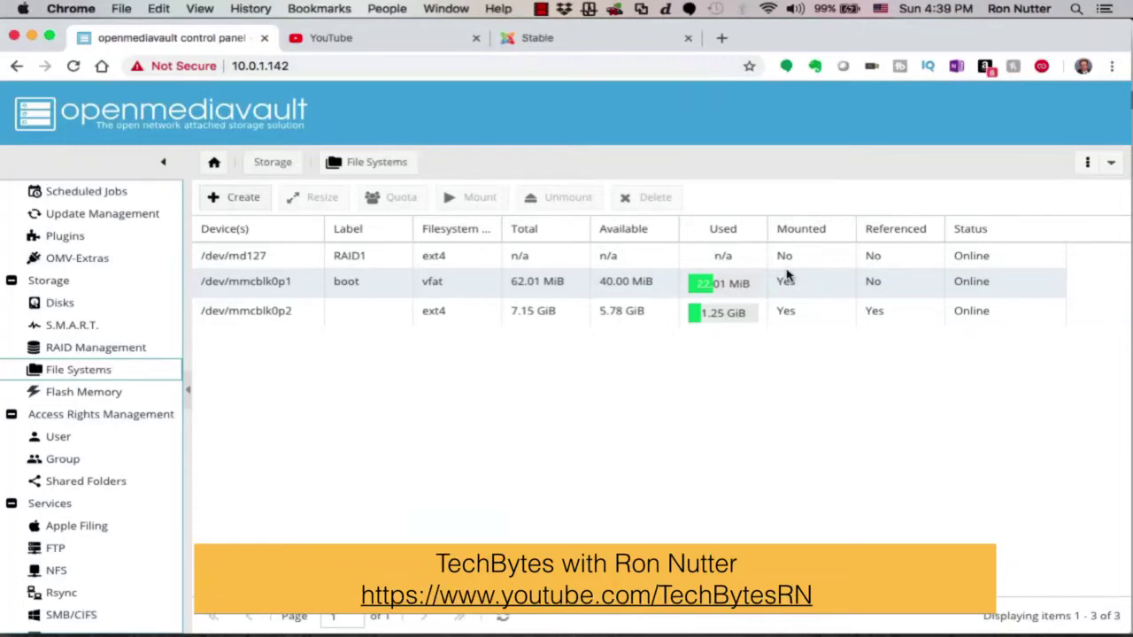
Mount the RAID1 file system on /dev/md127 and apply, showing 1.79 TiB available
left_click(746, 258)
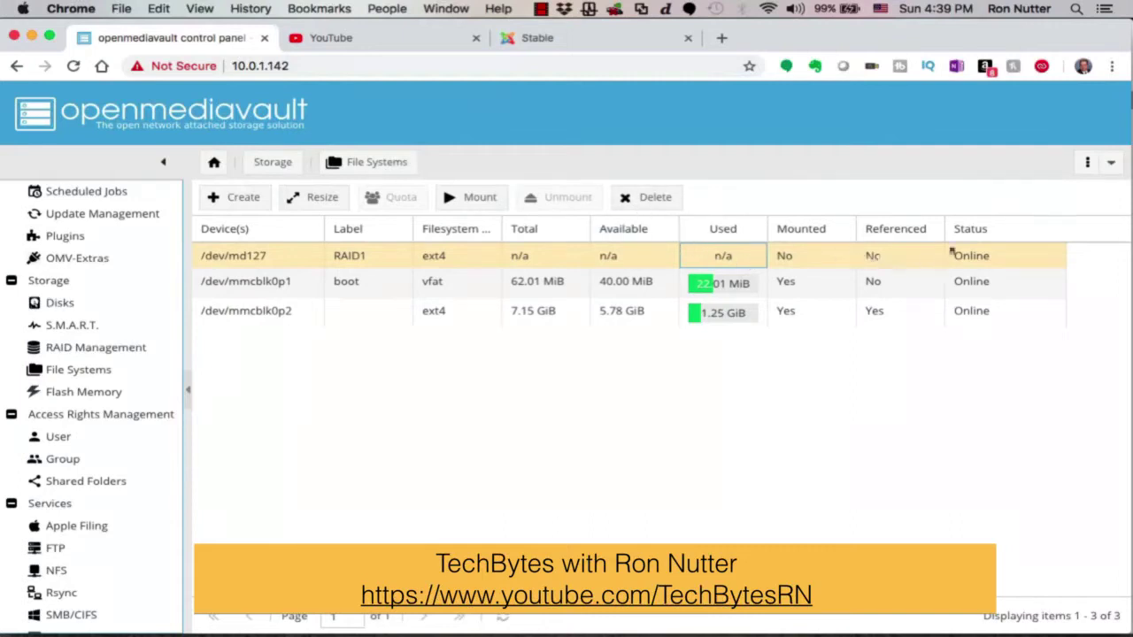
left_click(478, 198)
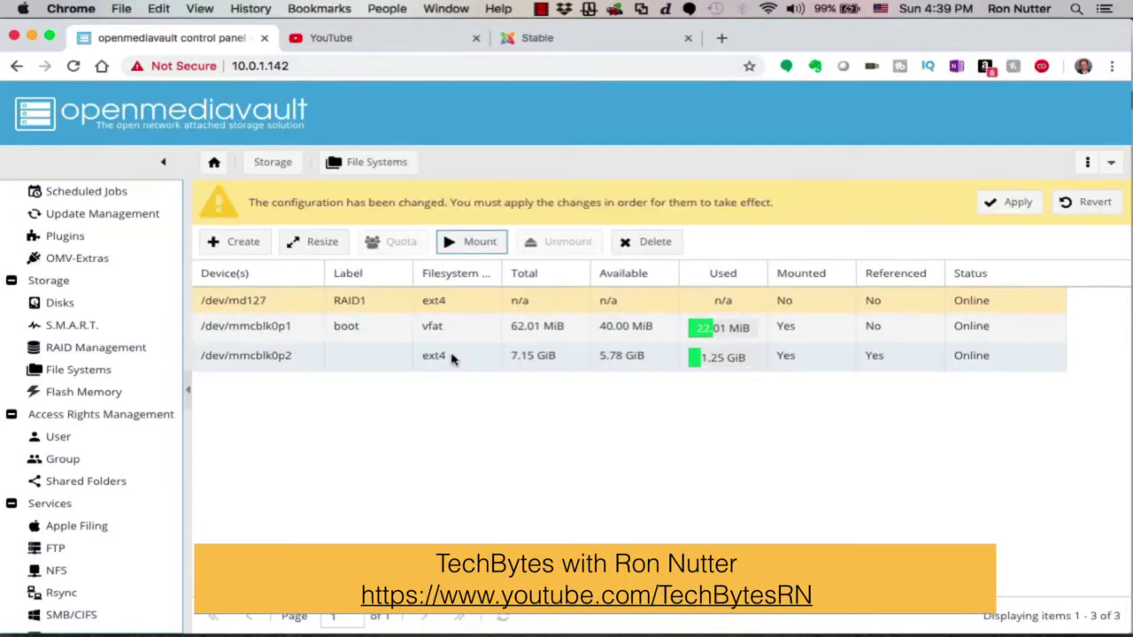
left_click(1017, 205)
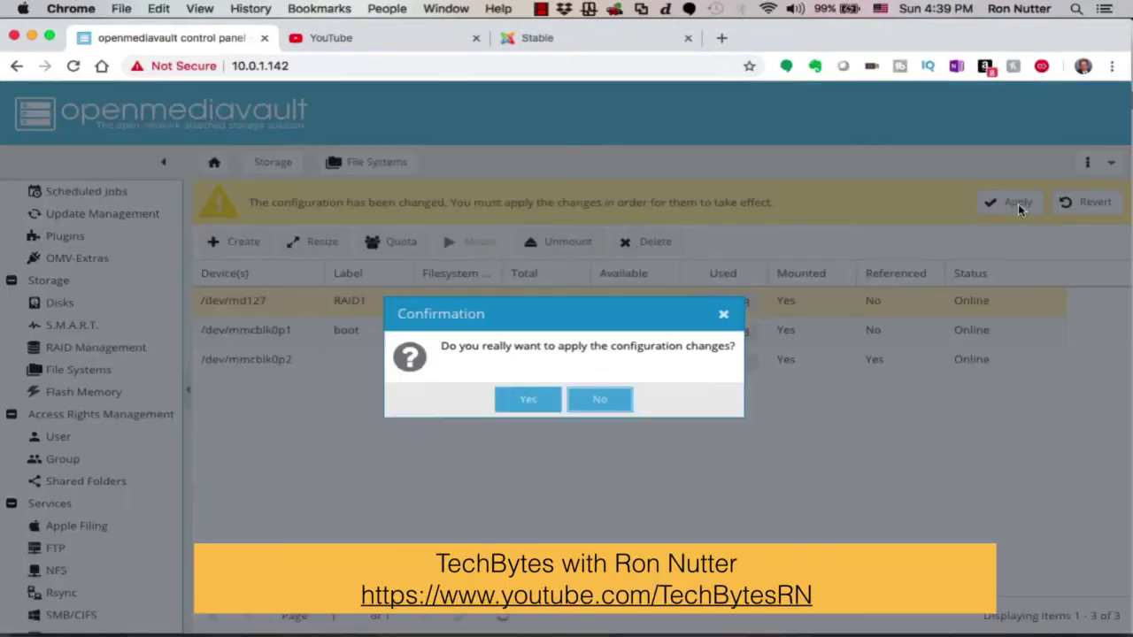
left_click(538, 401)
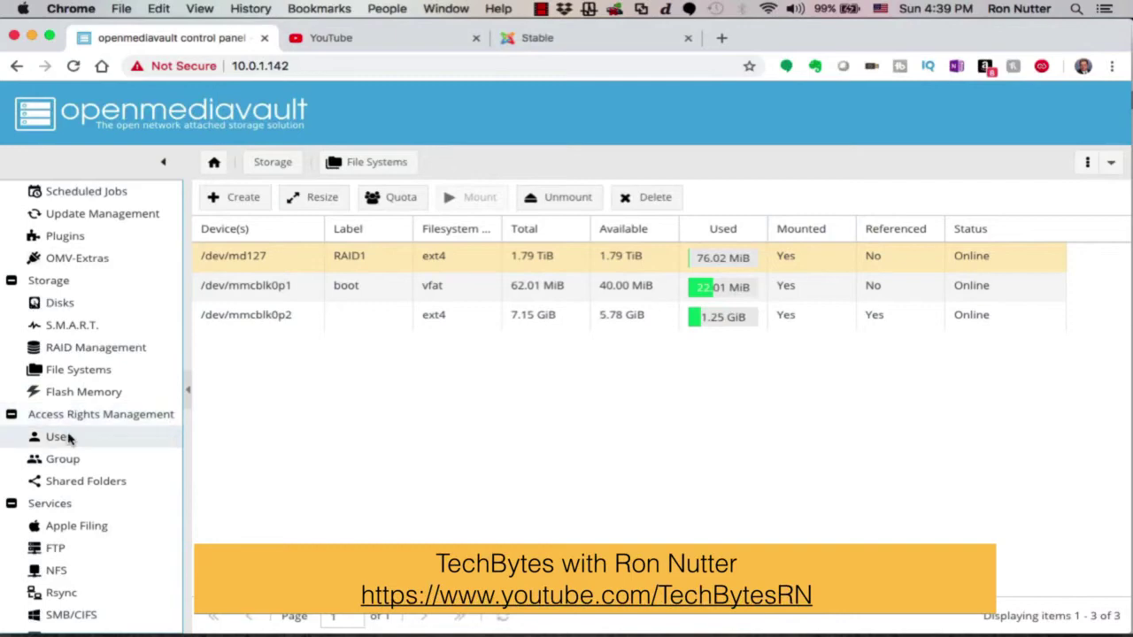
Add a shared folder named SAN on the RAID1 file system and apply the configuration
left_click(73, 485)
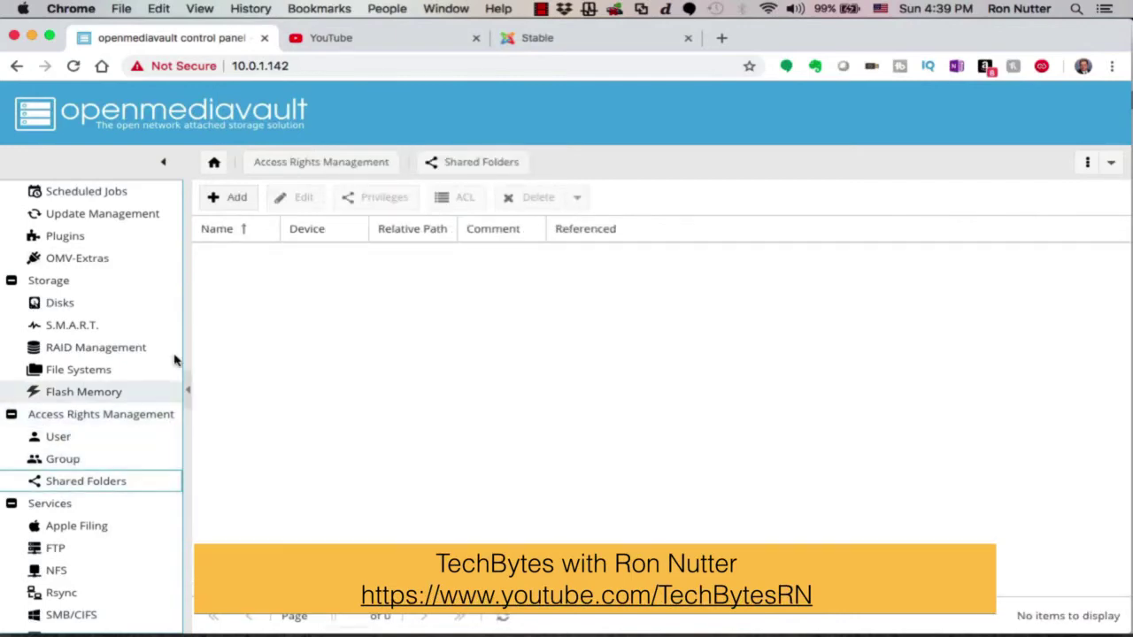
left_click(236, 204)
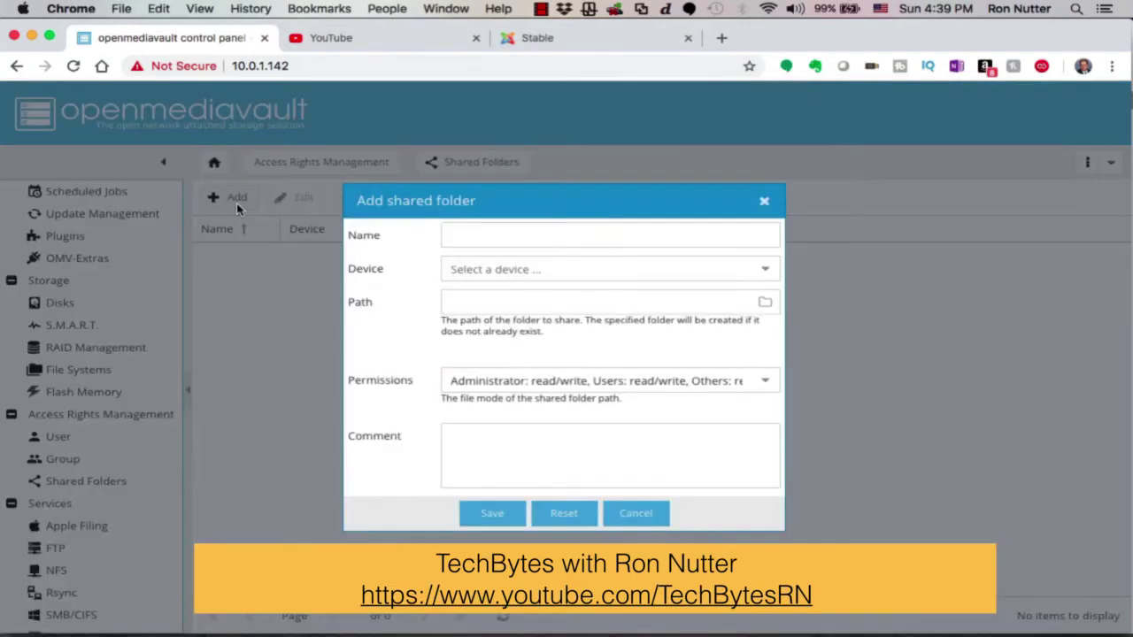
left_click(582, 237)
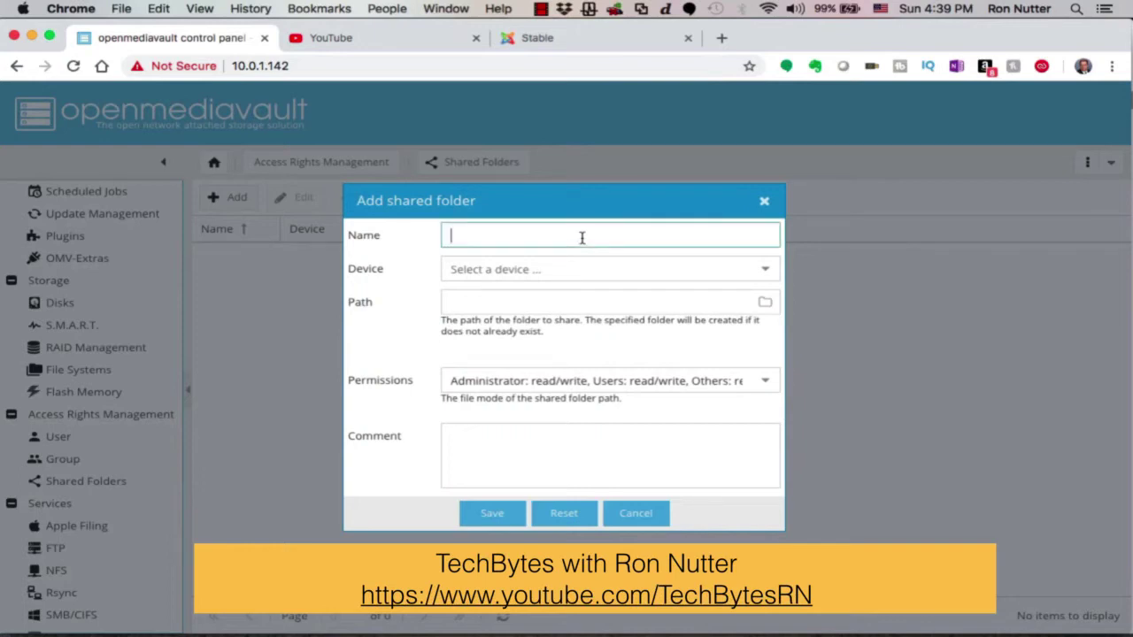
type("NAS")
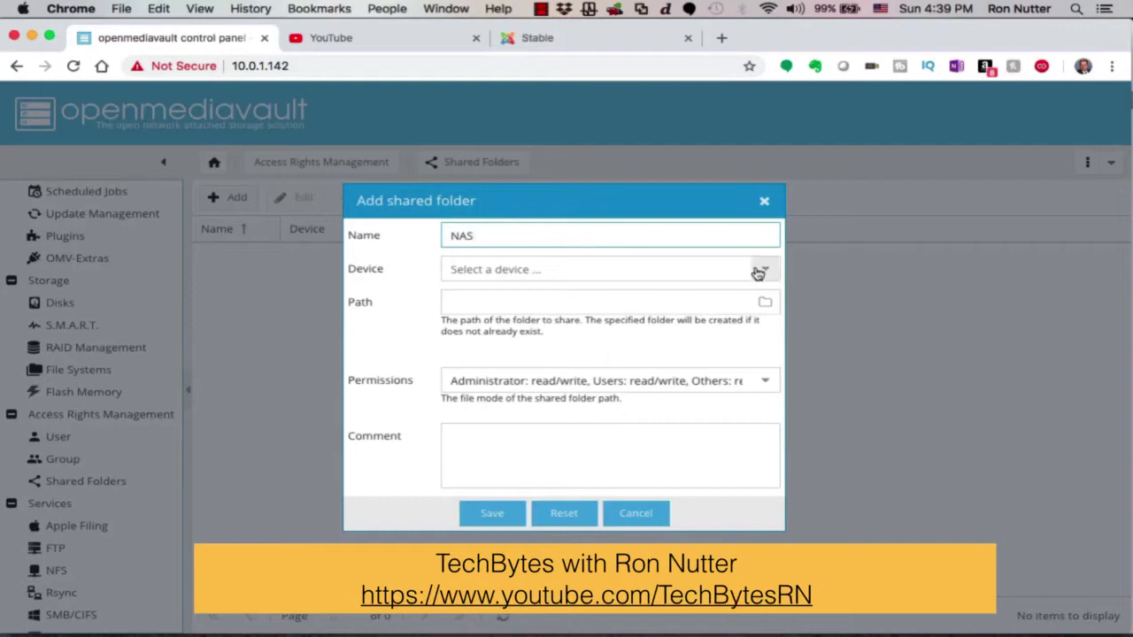
key("BackSpace")
key("BackSpace")
key("BackSpace")
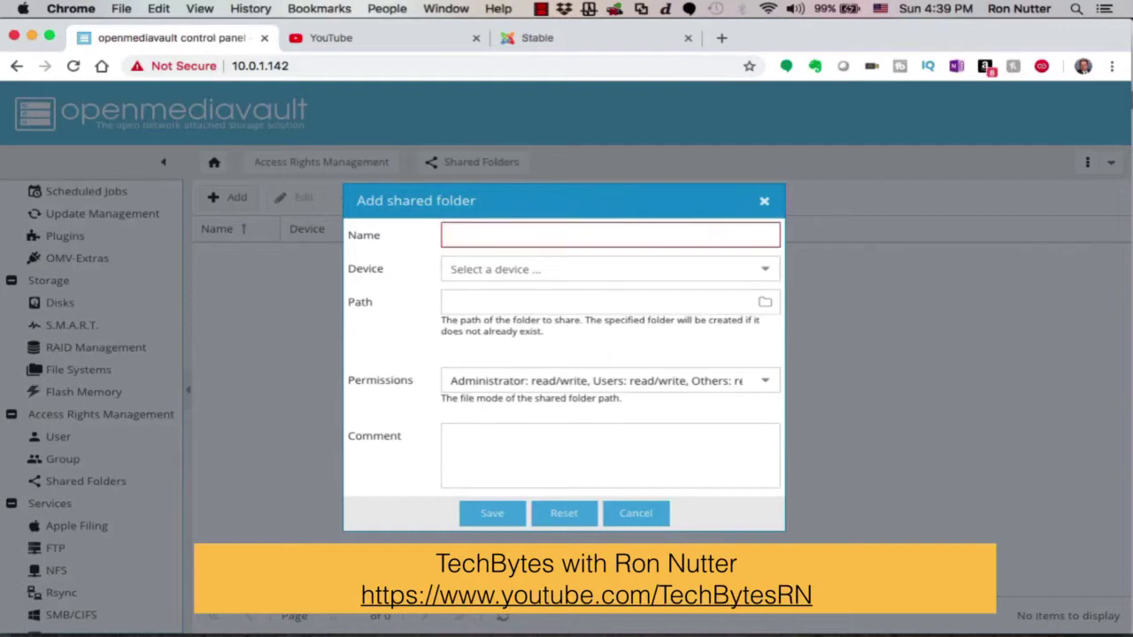
type("SAN")
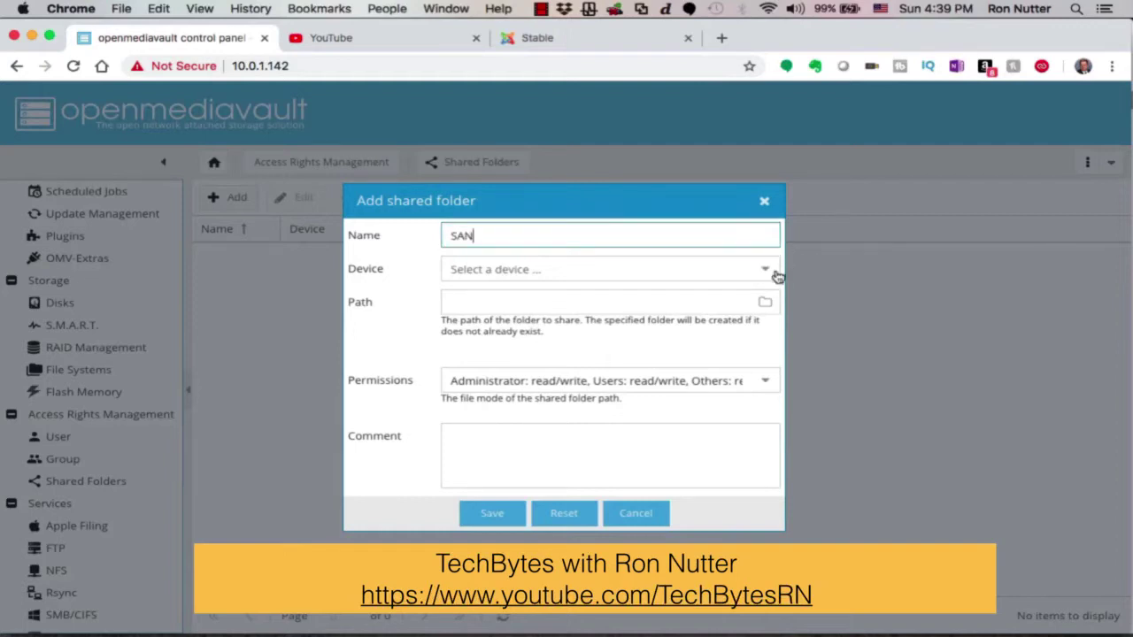
left_click(766, 270)
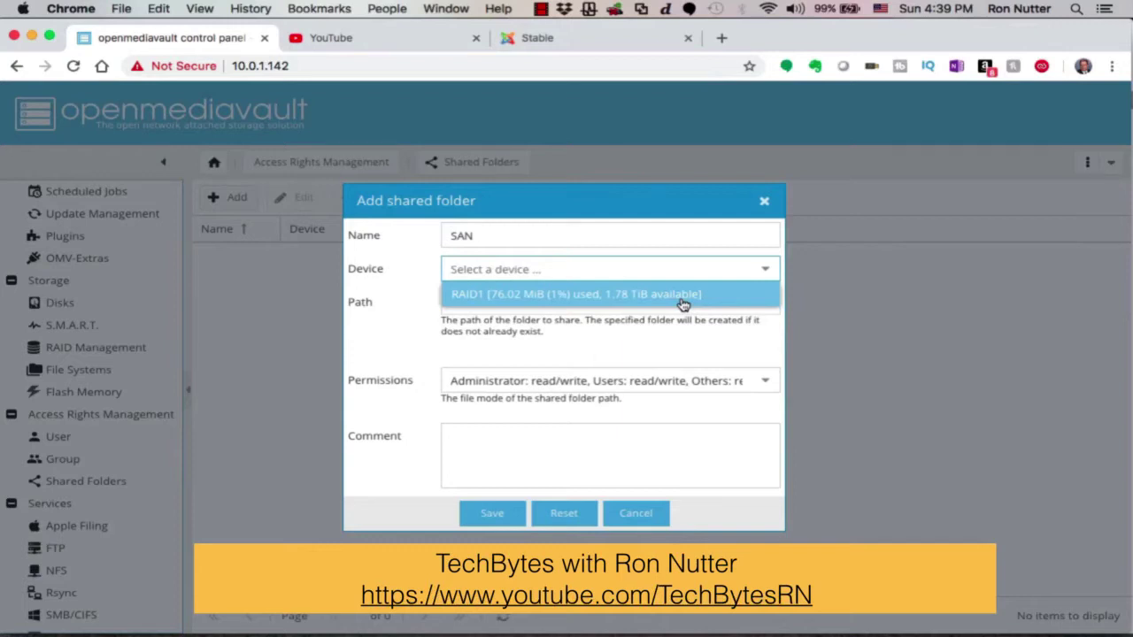
left_click(614, 299)
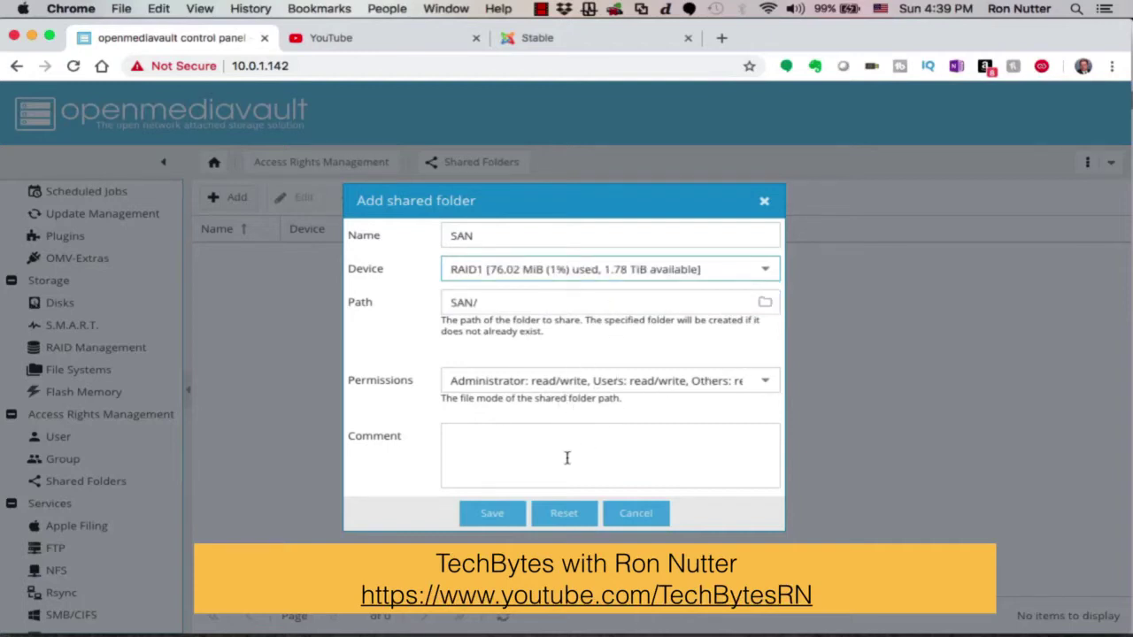
left_click(493, 516)
left_click(493, 517)
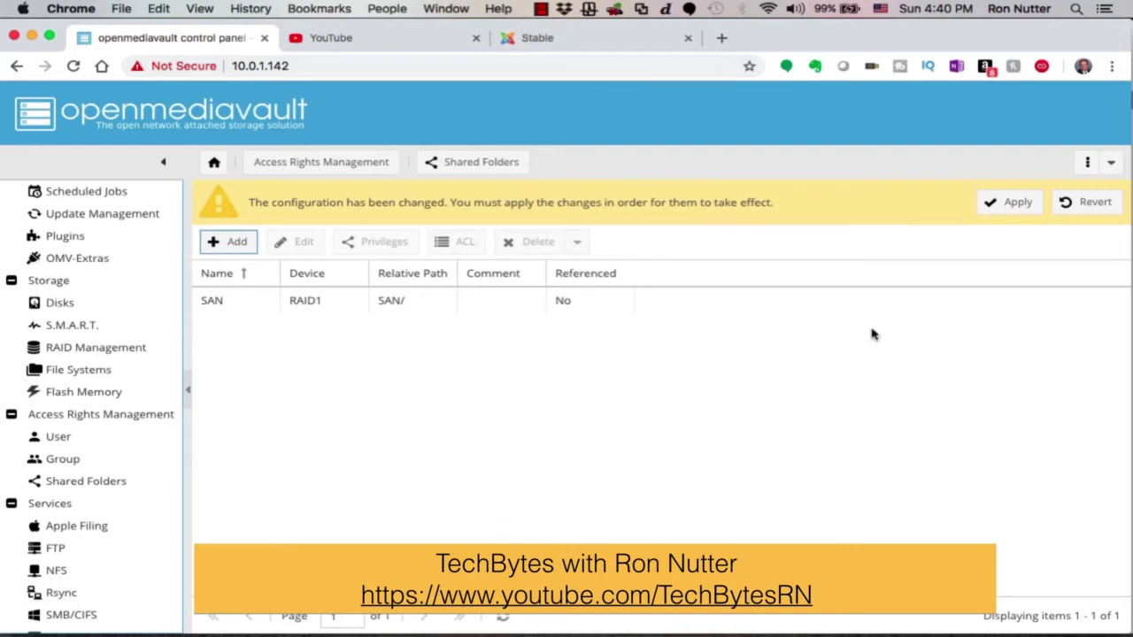
left_click(1016, 204)
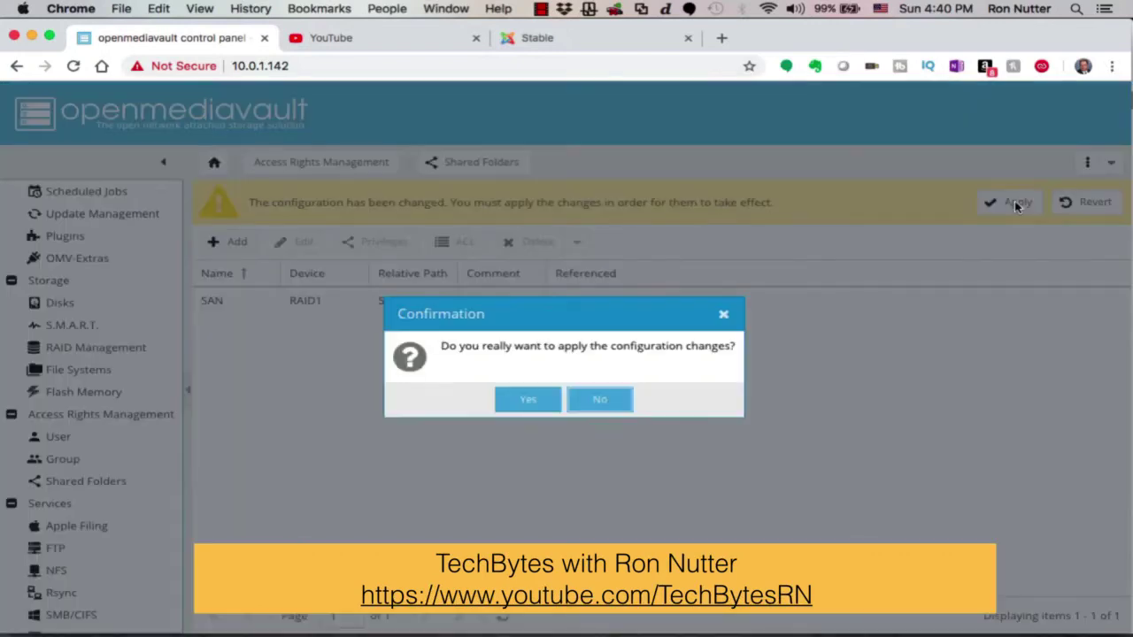
left_click(527, 400)
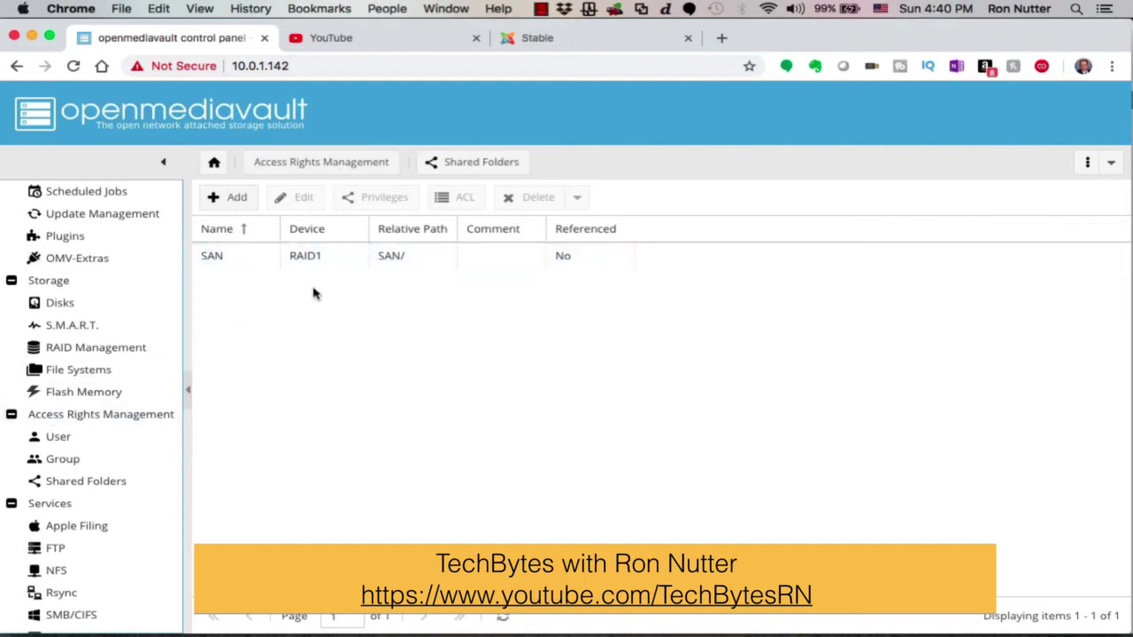
Grant the user account Read/Write privileges on the SAN shared folder and apply the change
left_click(308, 255)
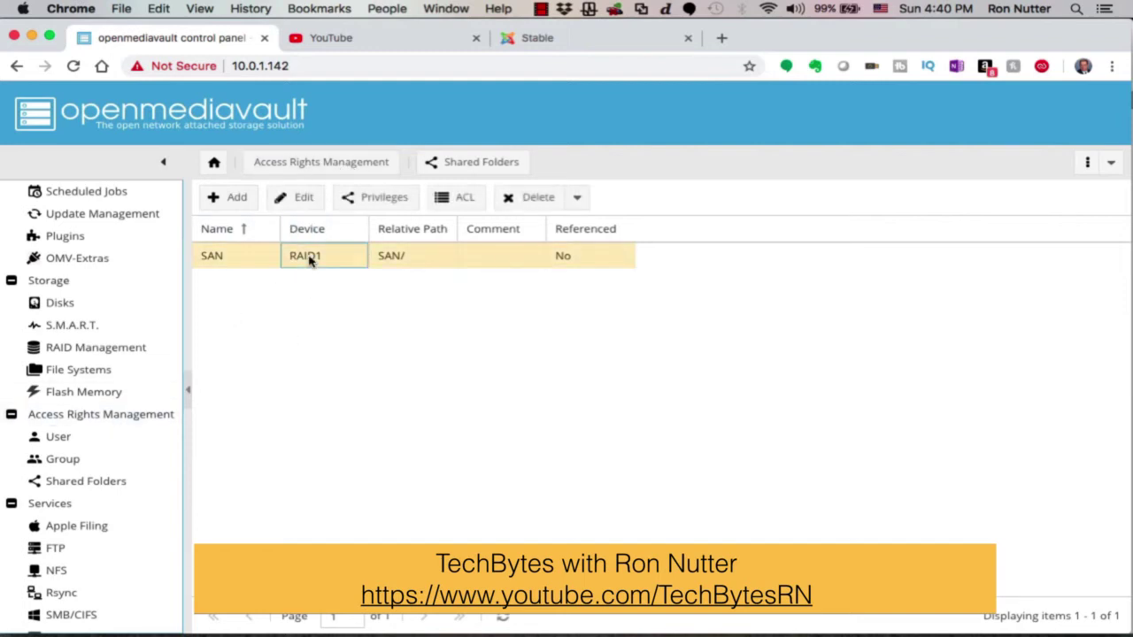
left_click(369, 198)
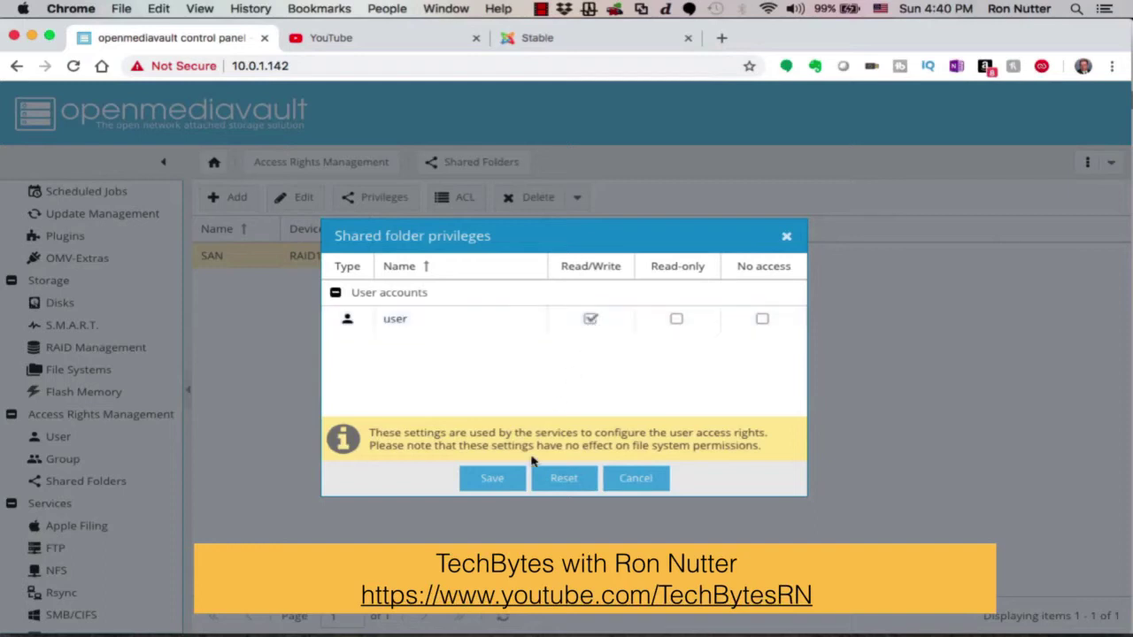
left_click(492, 479)
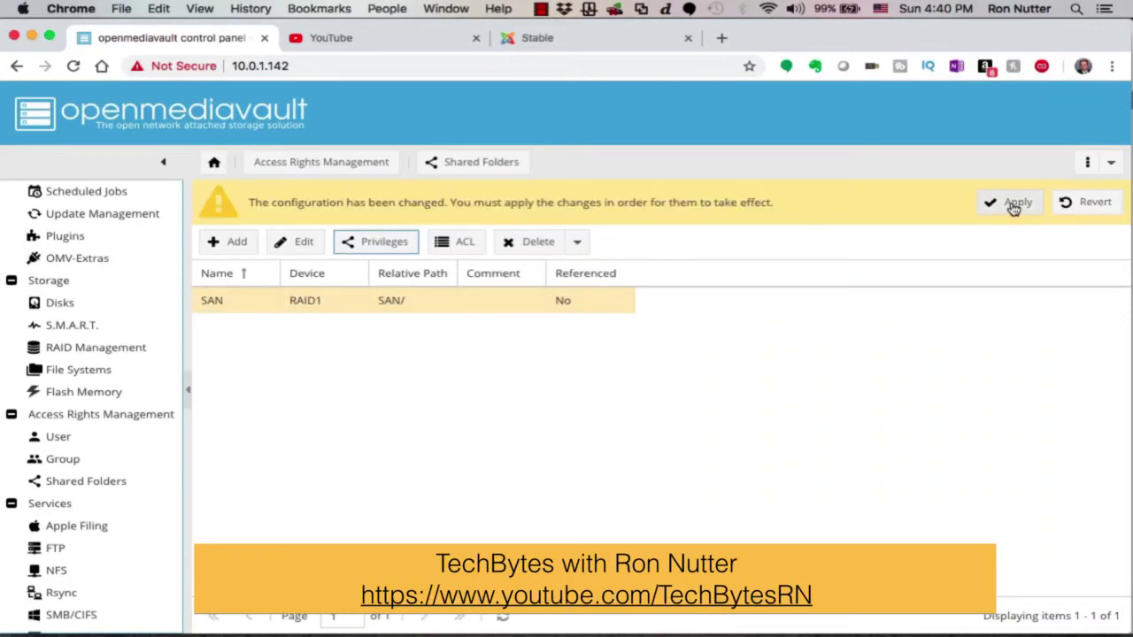
left_click(1014, 205)
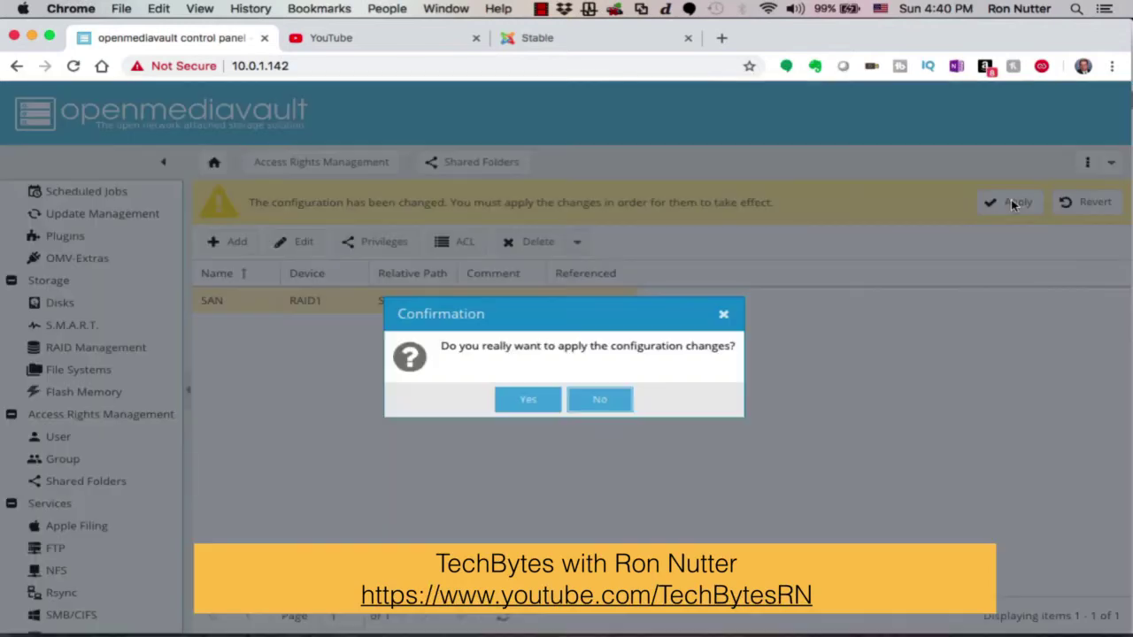
left_click(525, 398)
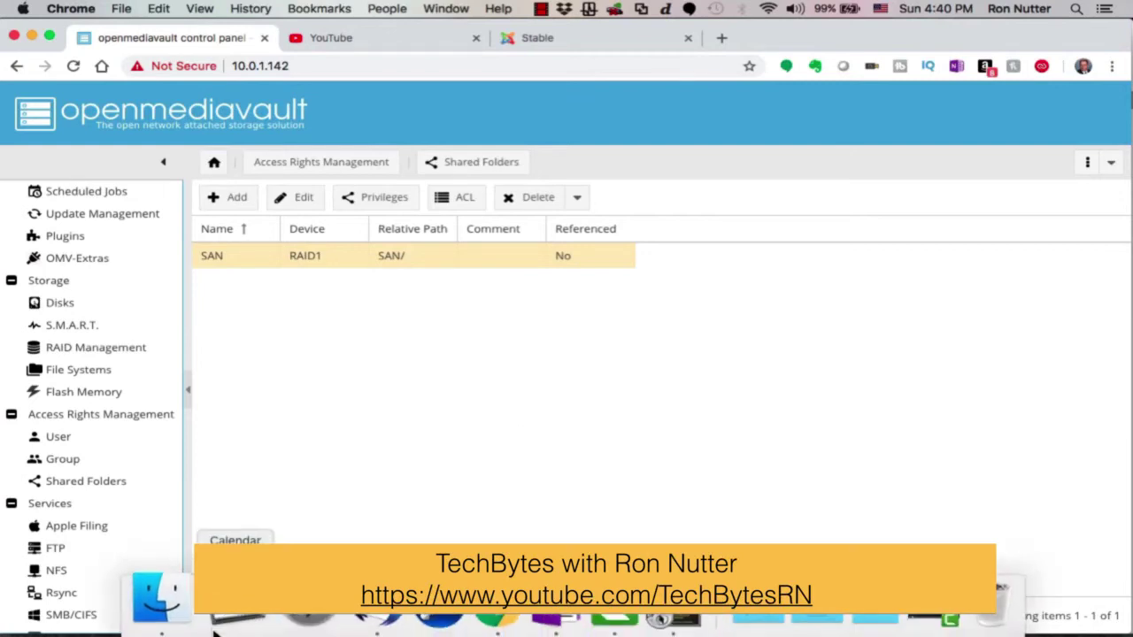
Try connecting Finder to smb://10.0.1.142, dismiss the no-shares error, and return to OpenMediaVault
left_click(184, 601)
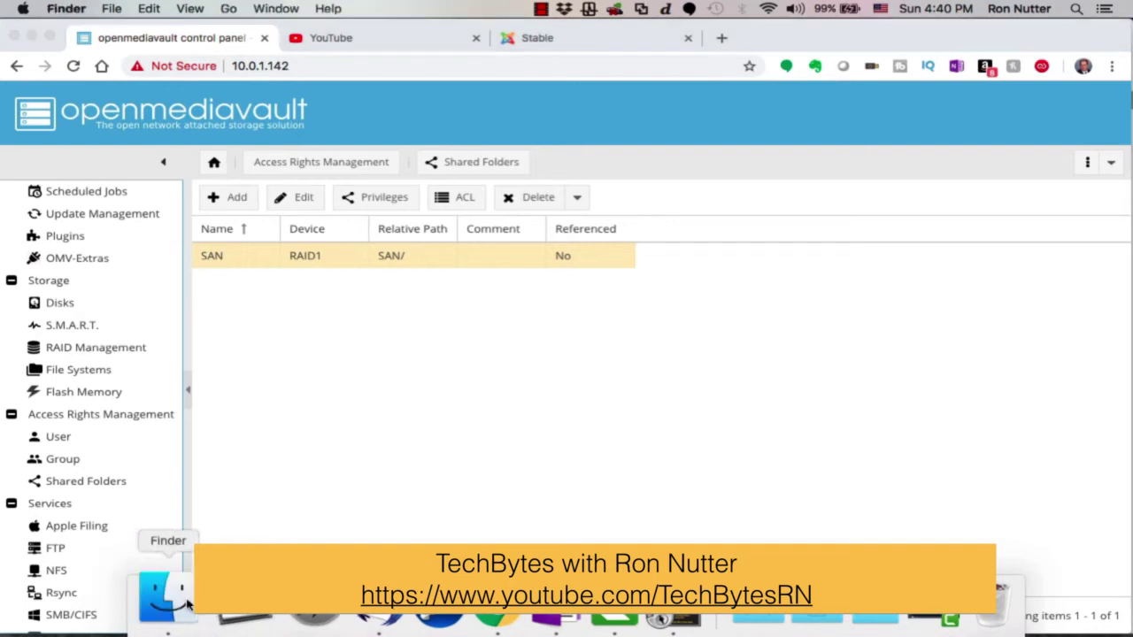
left_click(228, 9)
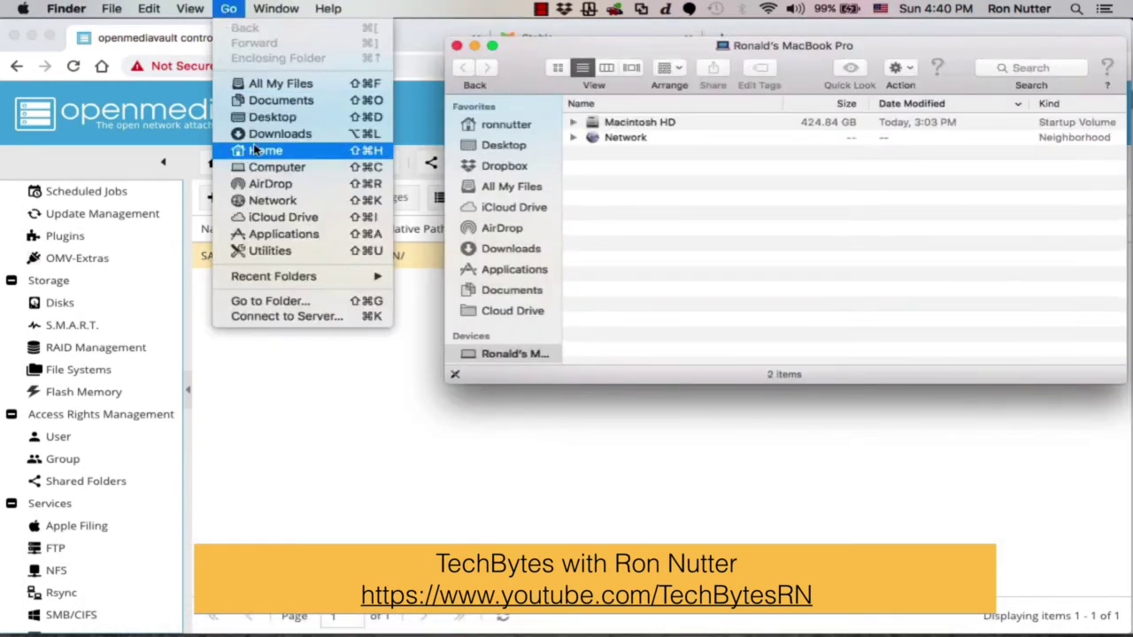
left_click(288, 319)
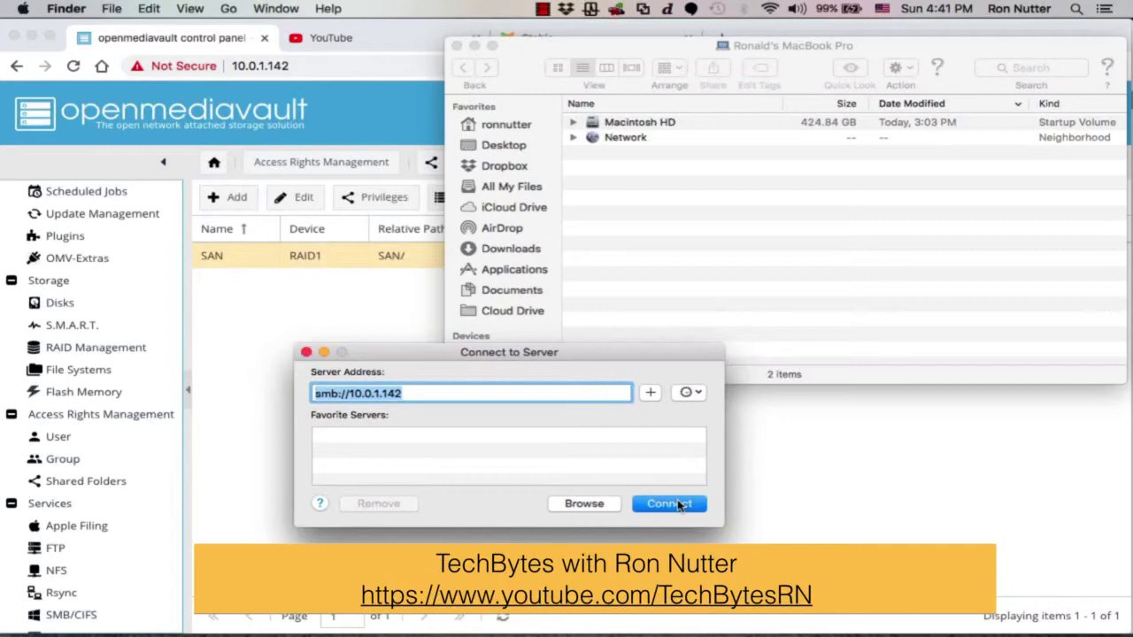
left_click(679, 505)
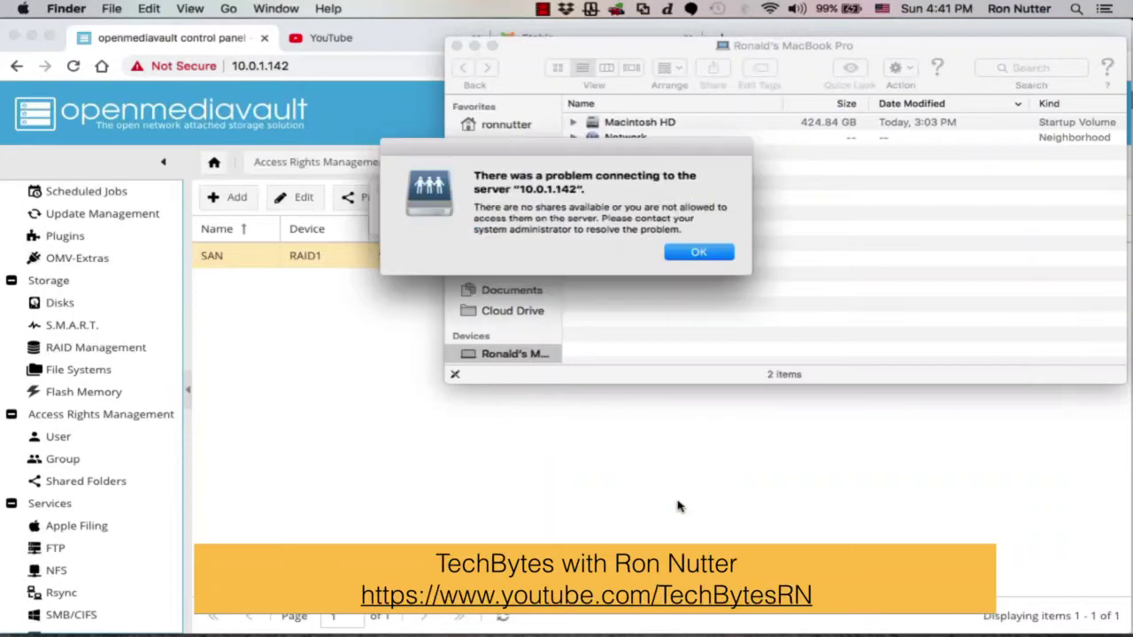
left_click(699, 251)
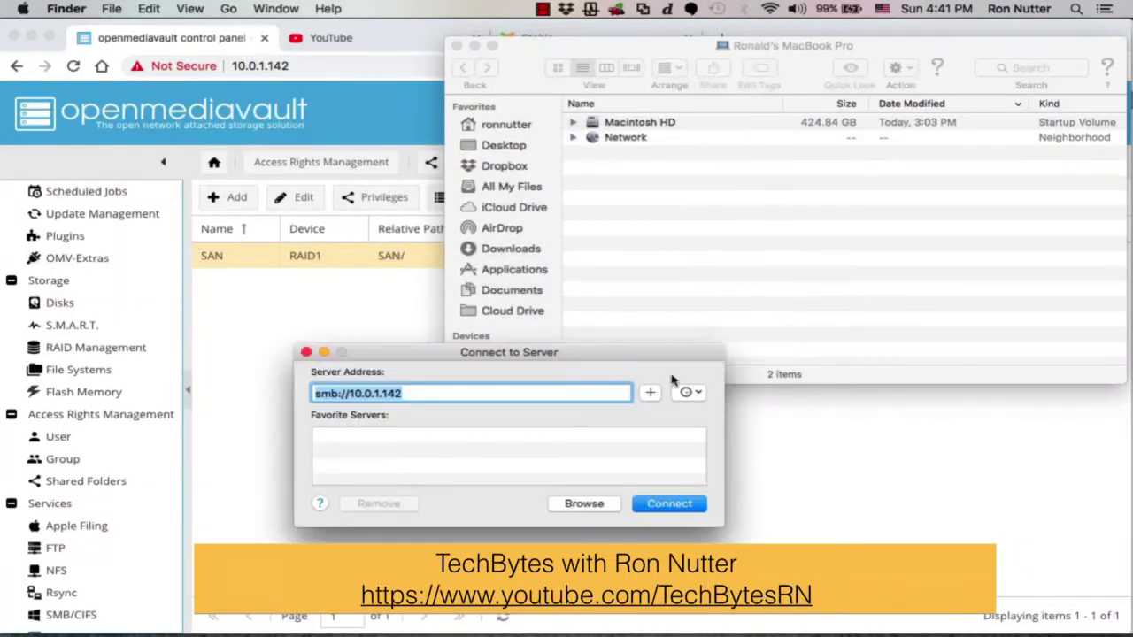
left_click(543, 9)
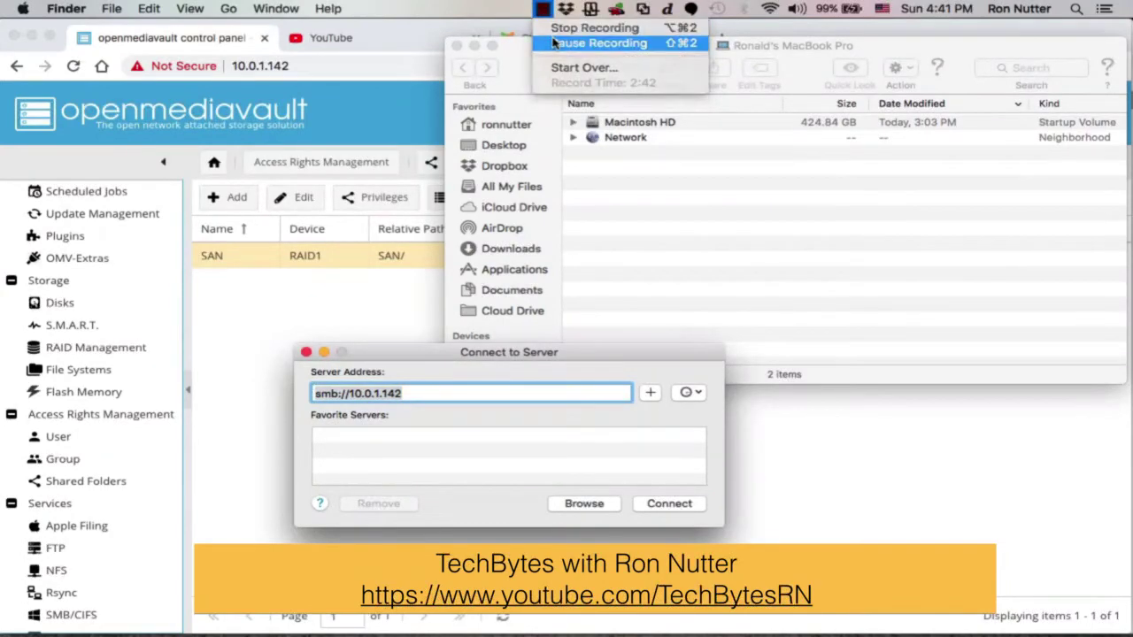
left_click(584, 43)
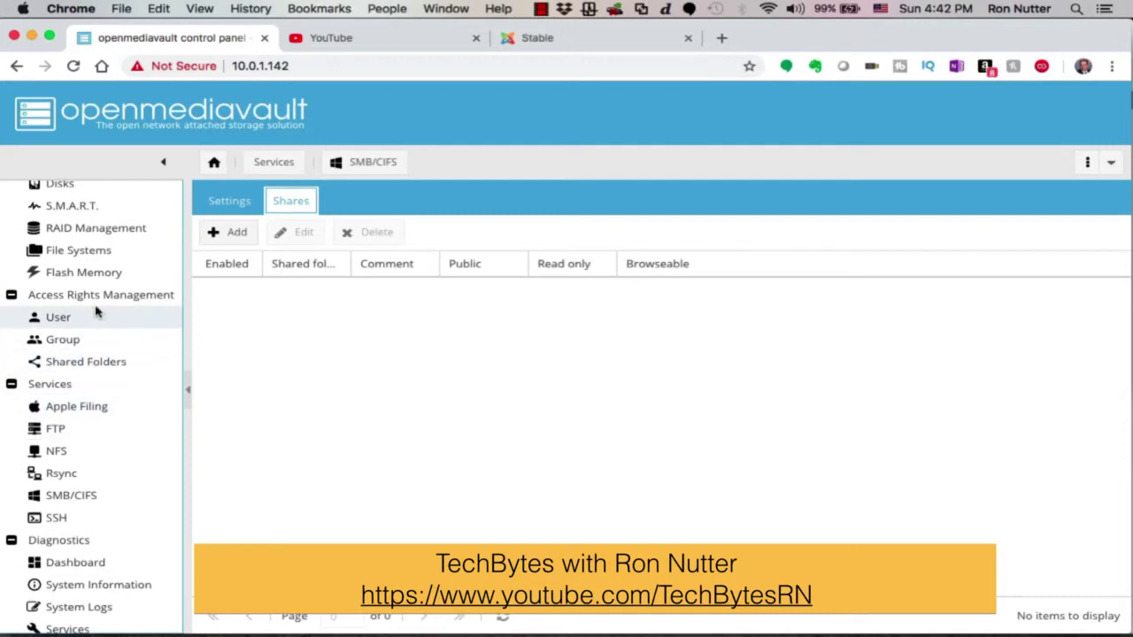
Create an SMB share for the 'SAN [on RAID1, SAN/]' shared folder and apply the pending configuration
left_click(77, 499)
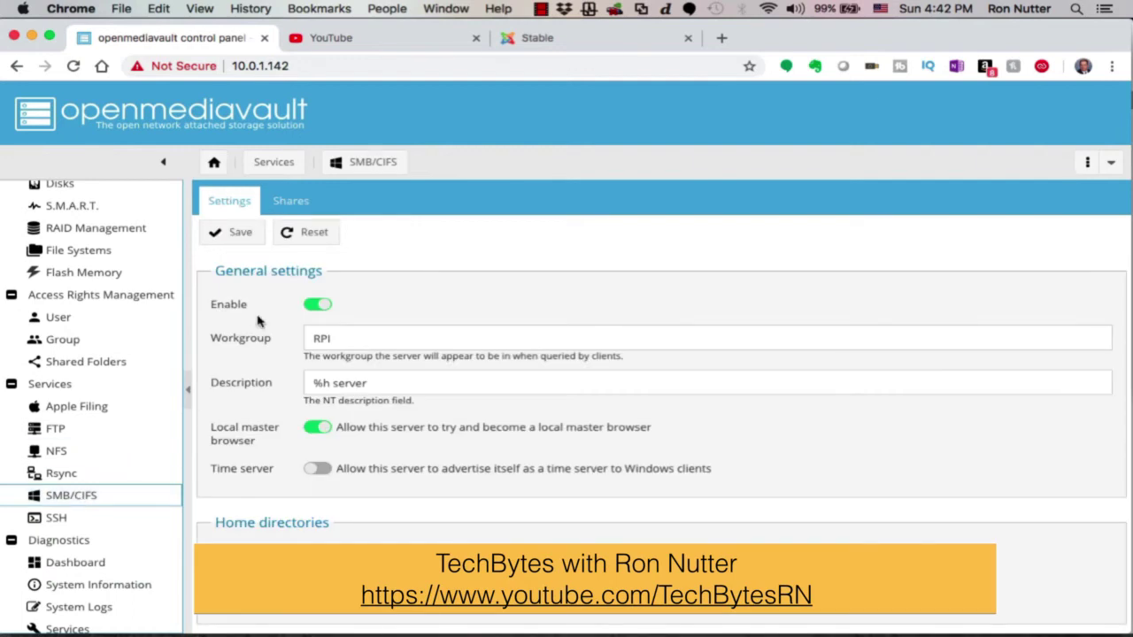
left_click(291, 204)
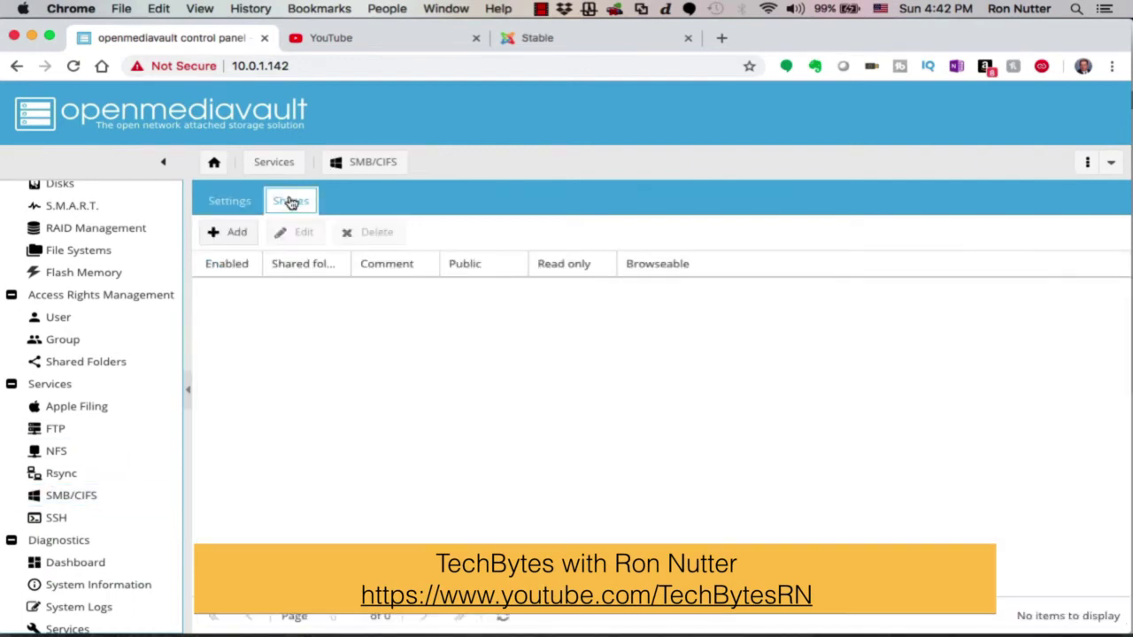
left_click(236, 233)
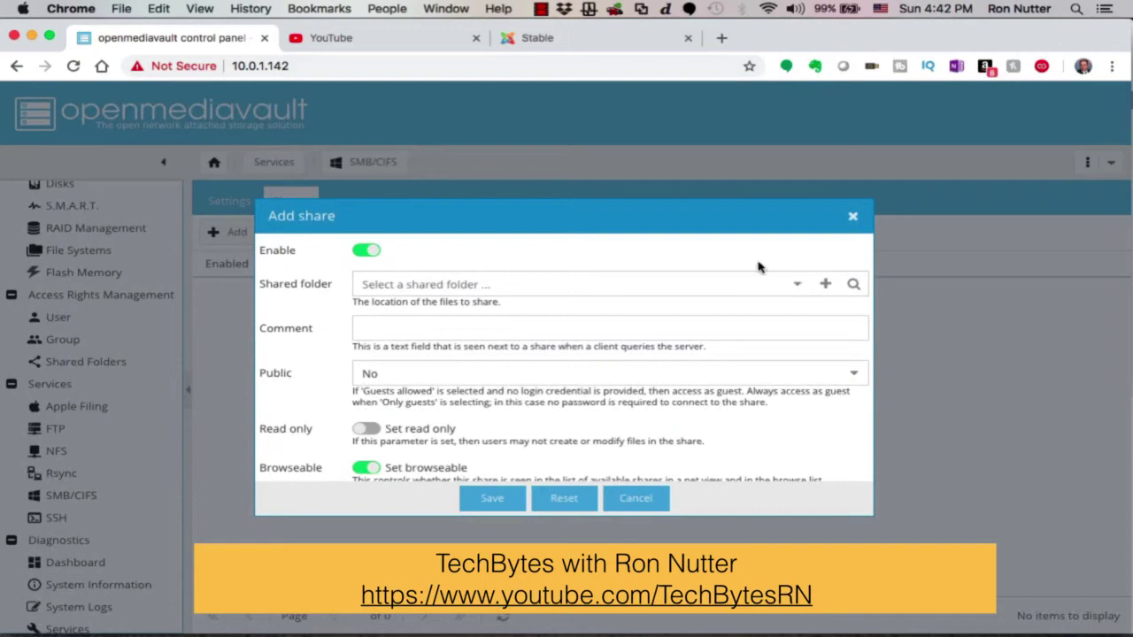
left_click(798, 285)
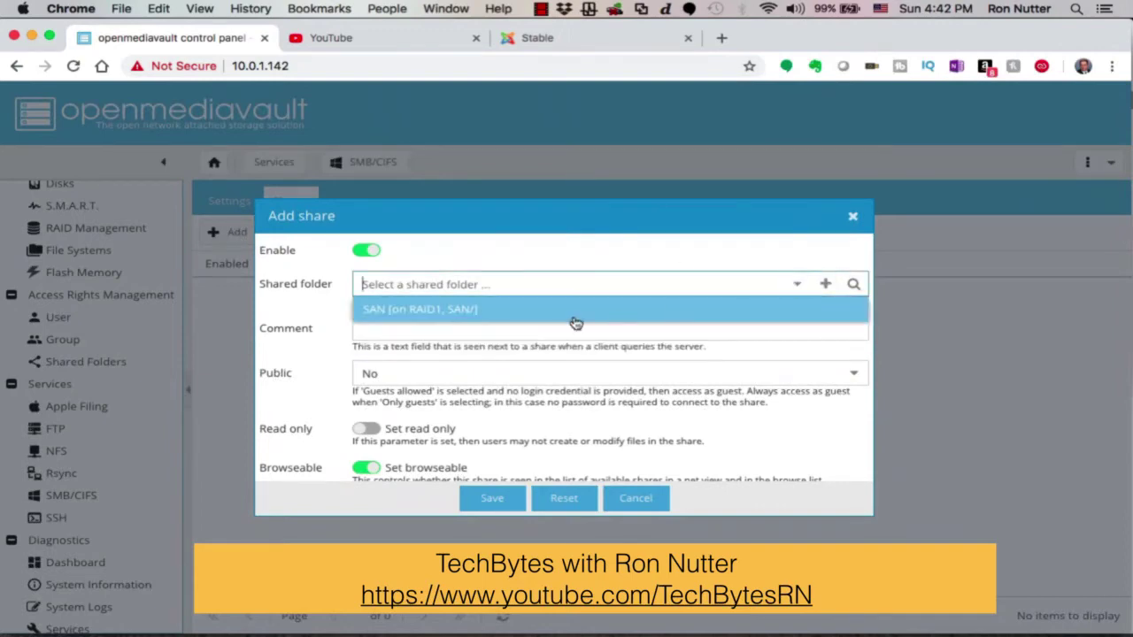
left_click(464, 309)
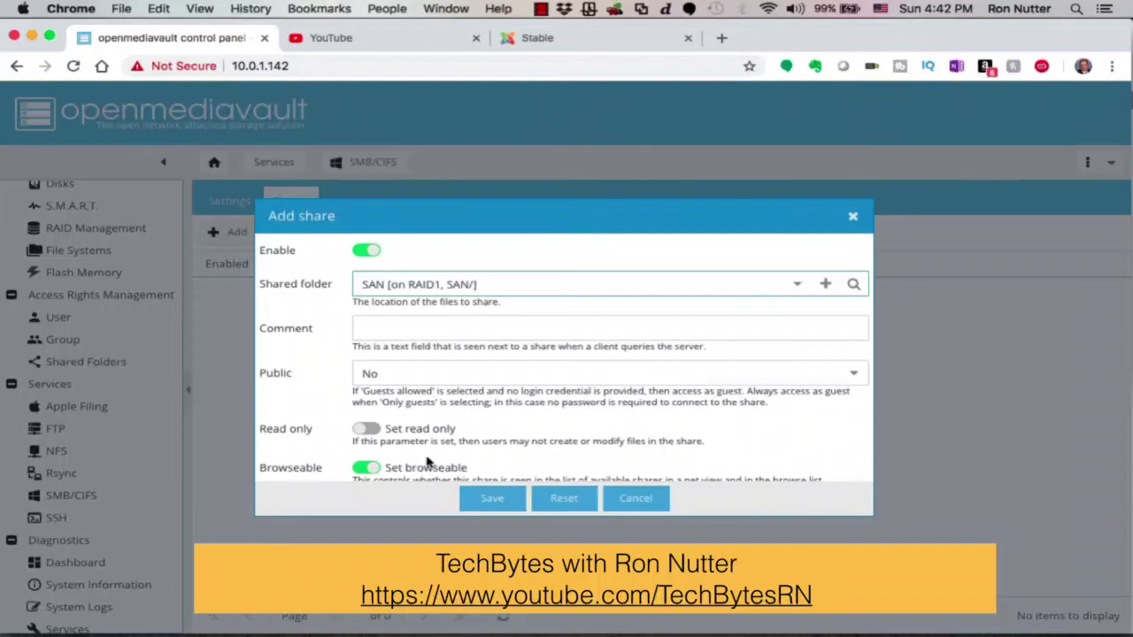
scroll(461, 443, "down", 4)
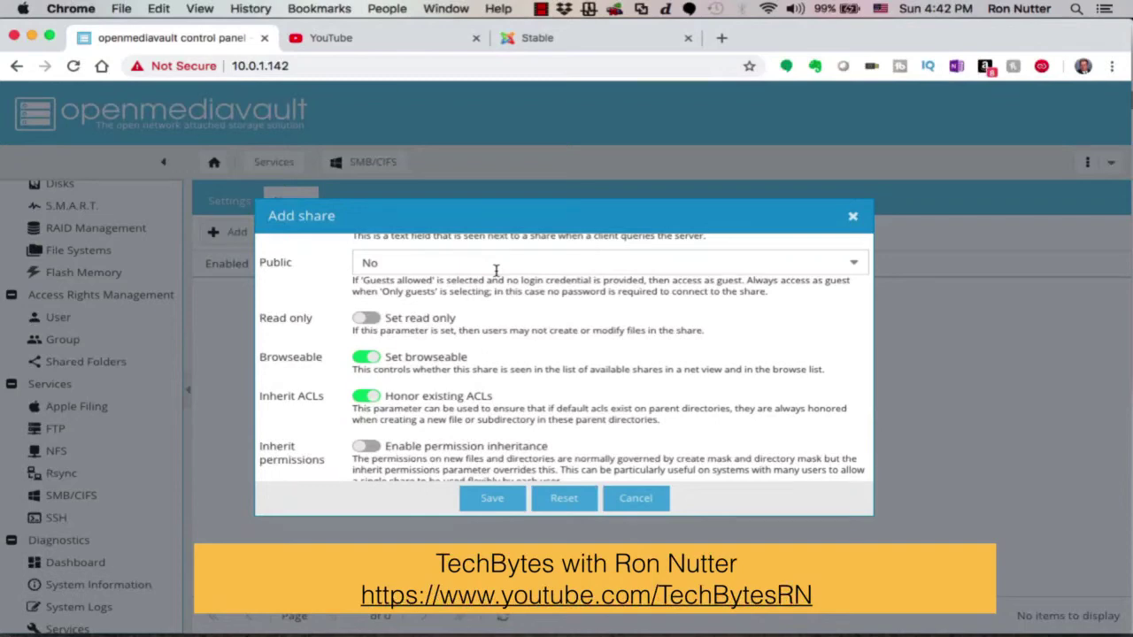
left_click(496, 501)
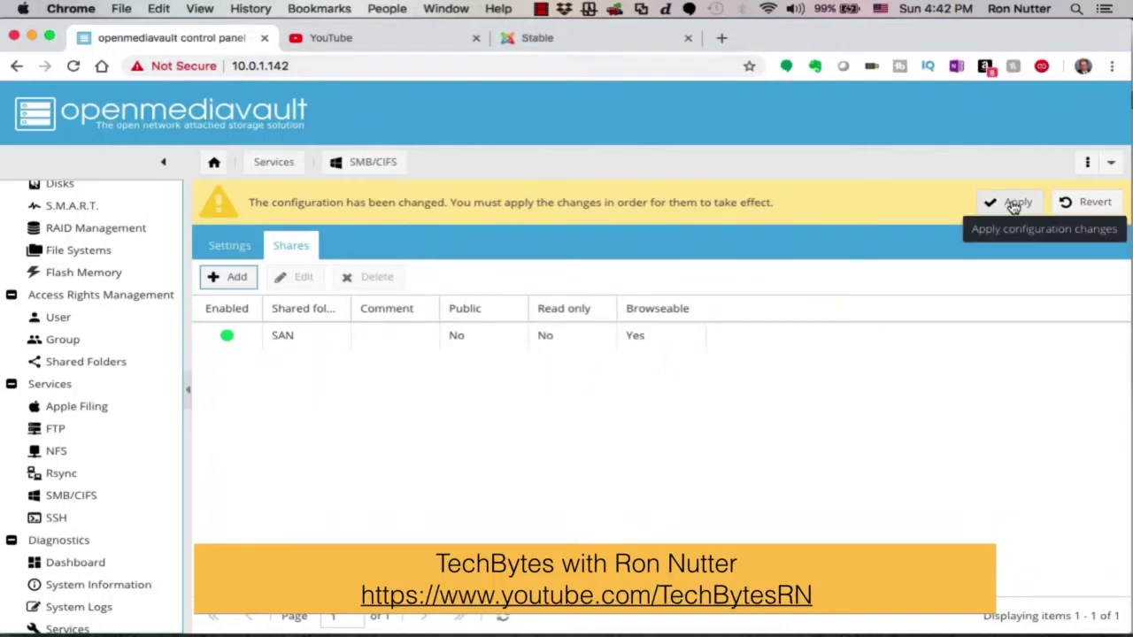
left_click(1013, 205)
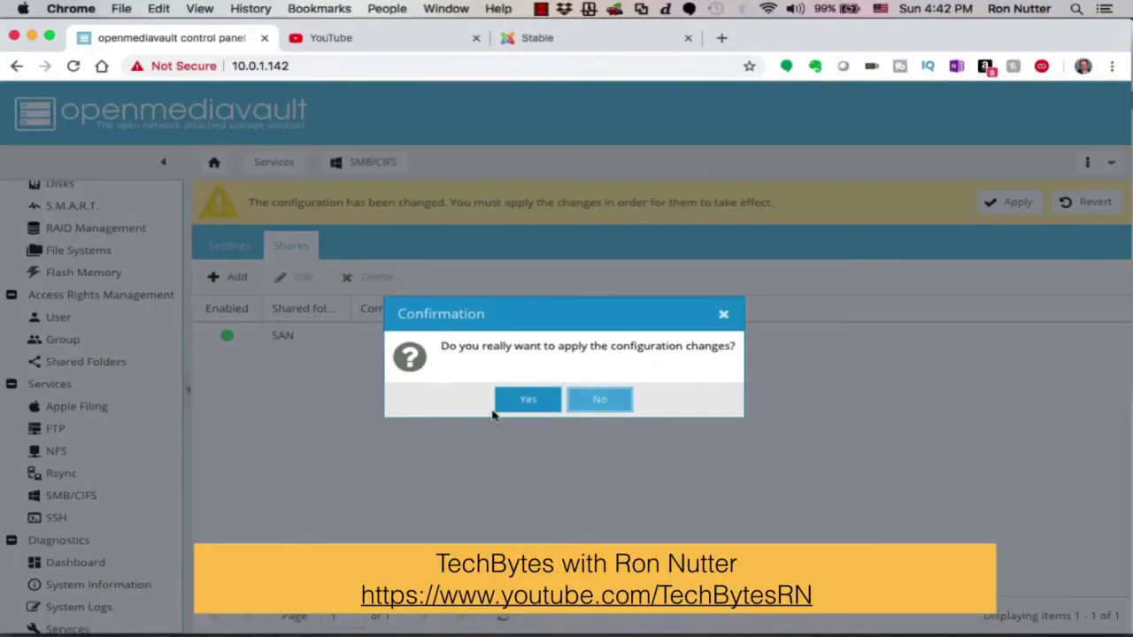
left_click(522, 402)
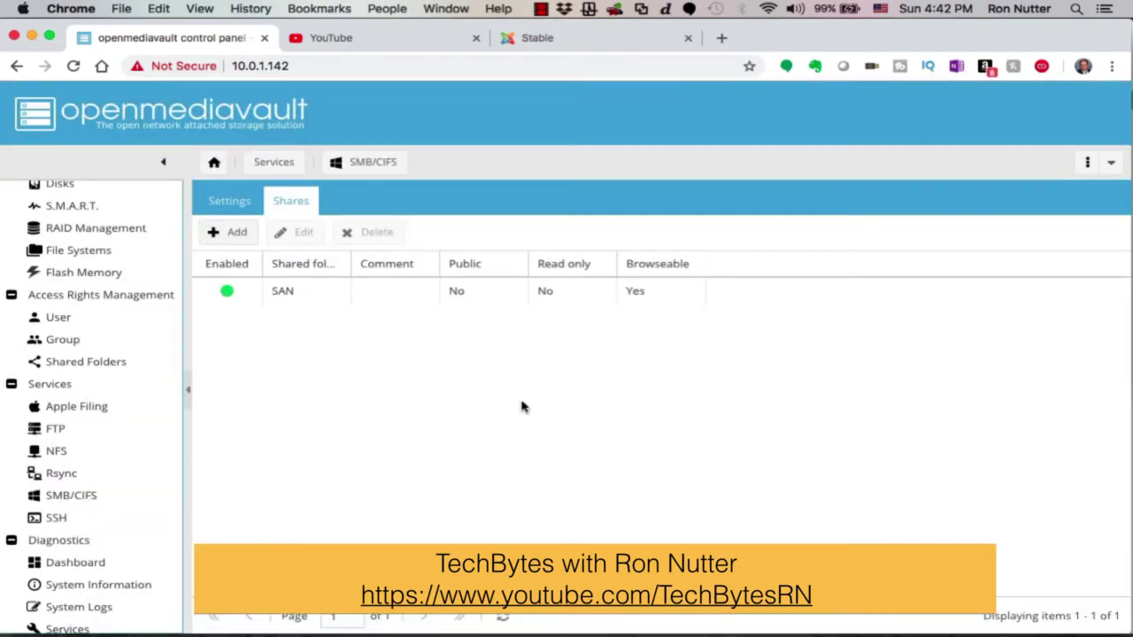
Back in Finder, connect to smb://10.0.1.142 to mount the SAN share
key("super+Tab")
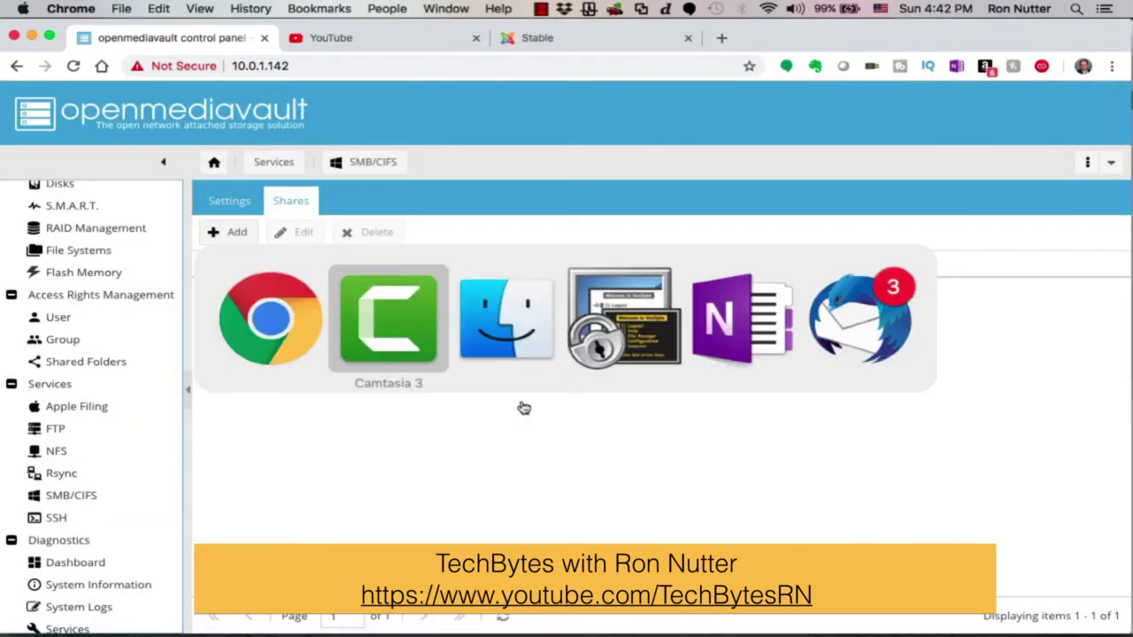
key("super+Tab")
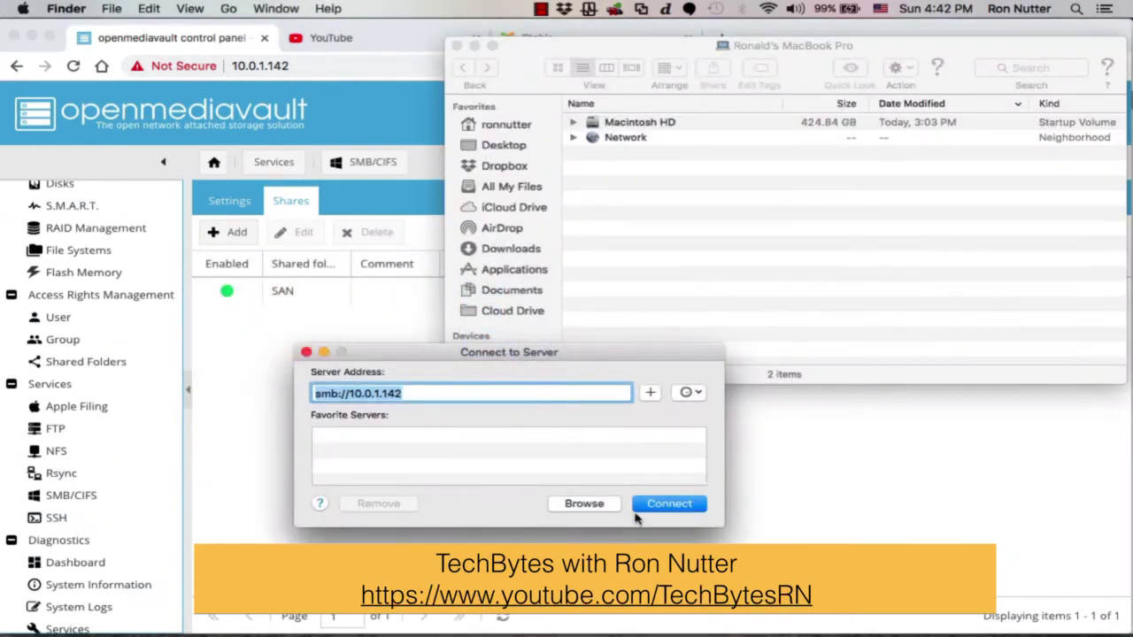
left_click(671, 508)
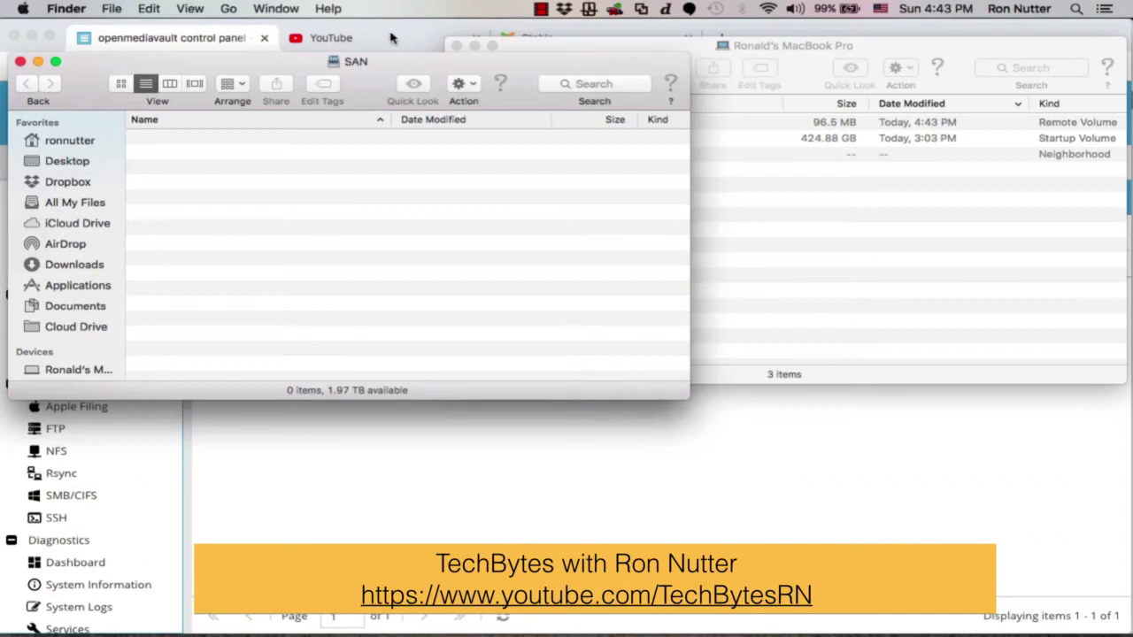
Copy the eBook folder from Documents onto the mounted SAN share
left_click(801, 216)
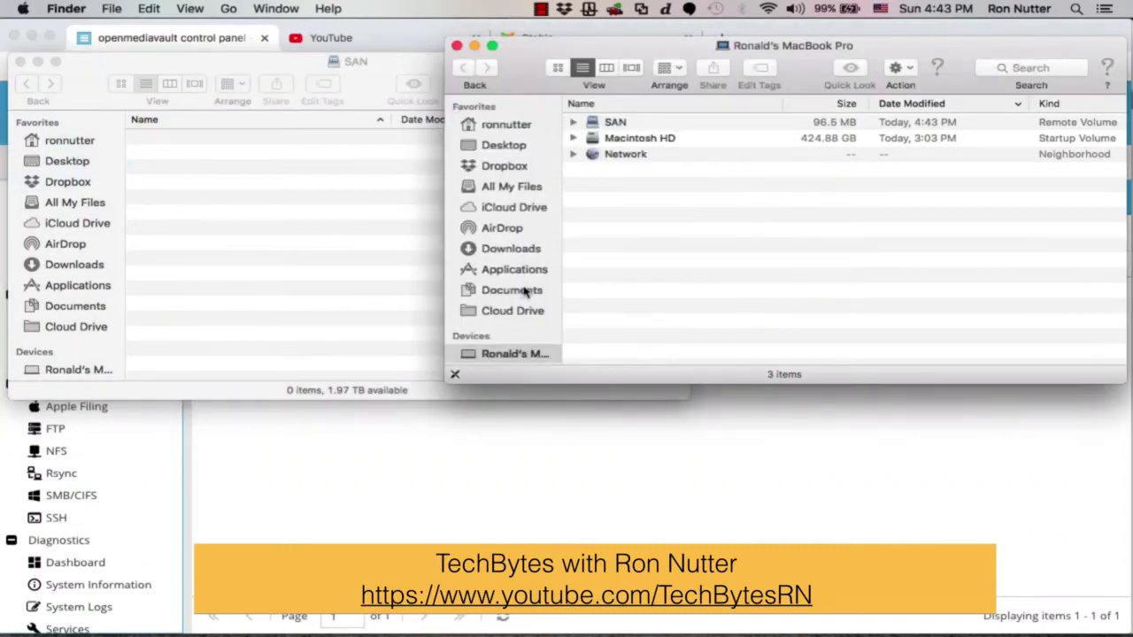
left_click(519, 294)
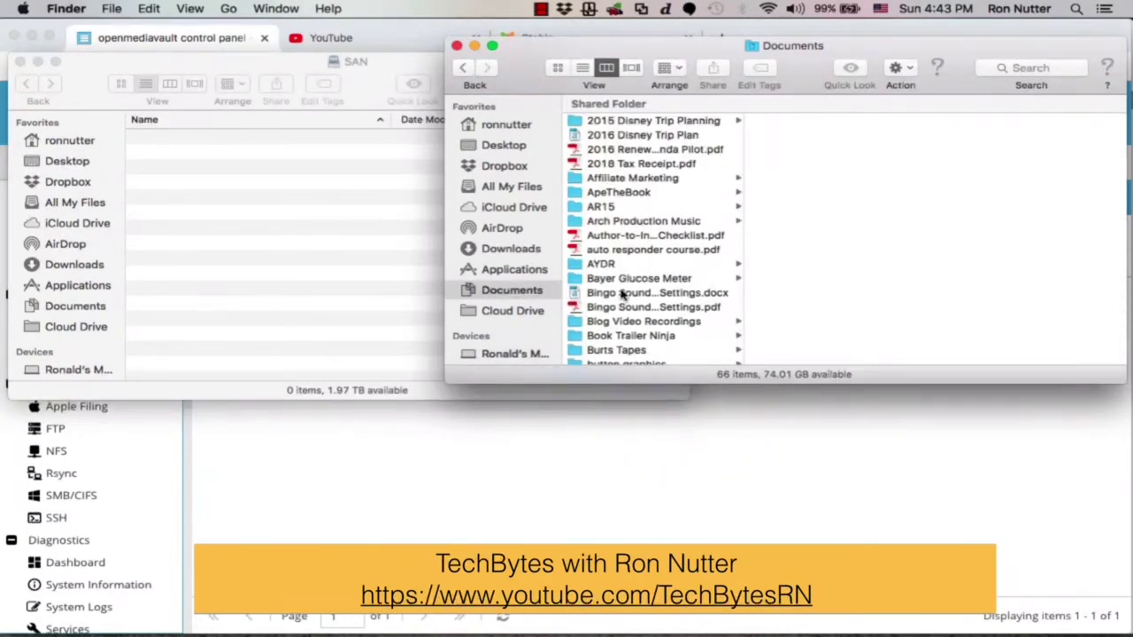
scroll(621, 294, "down", 5)
scroll(621, 294, "down", 2)
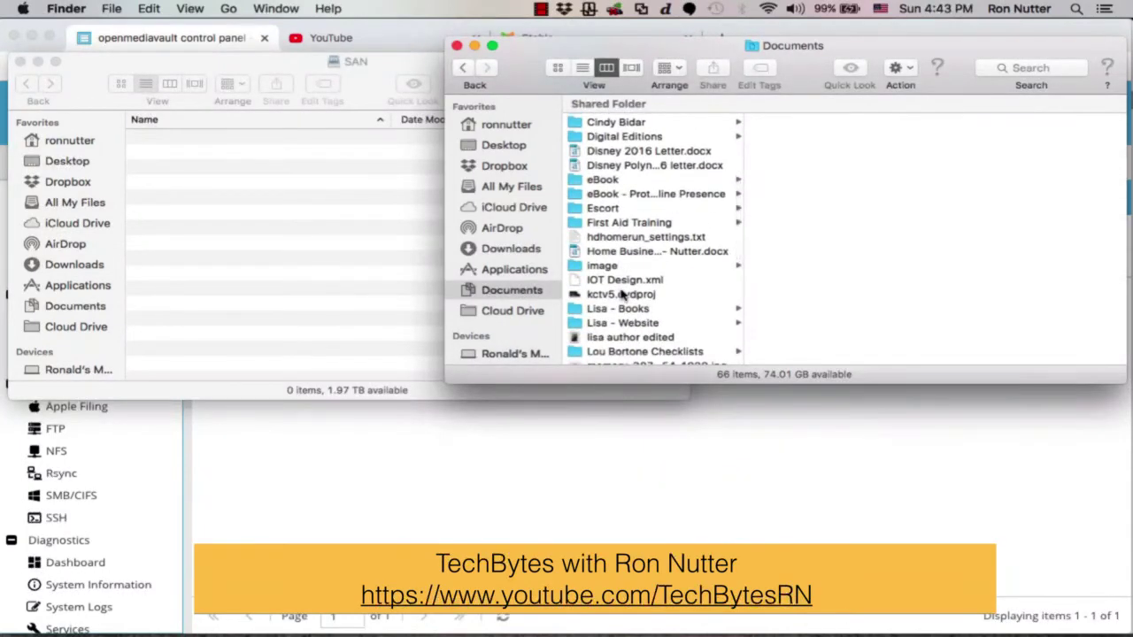
left_click(583, 183)
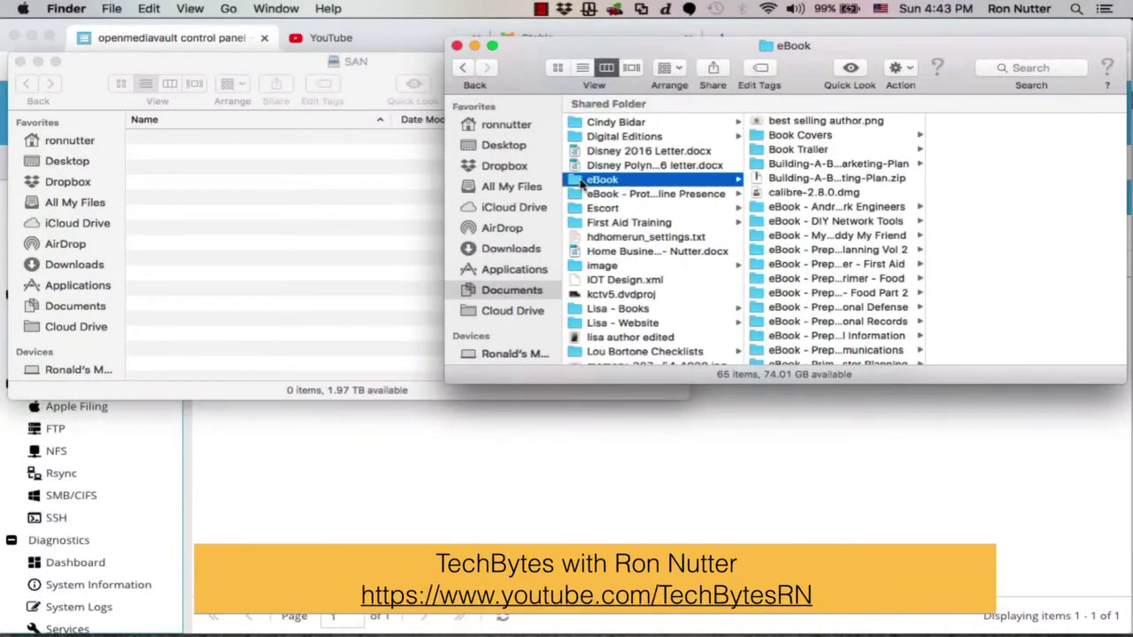
left_click_drag(580, 182, 253, 183)
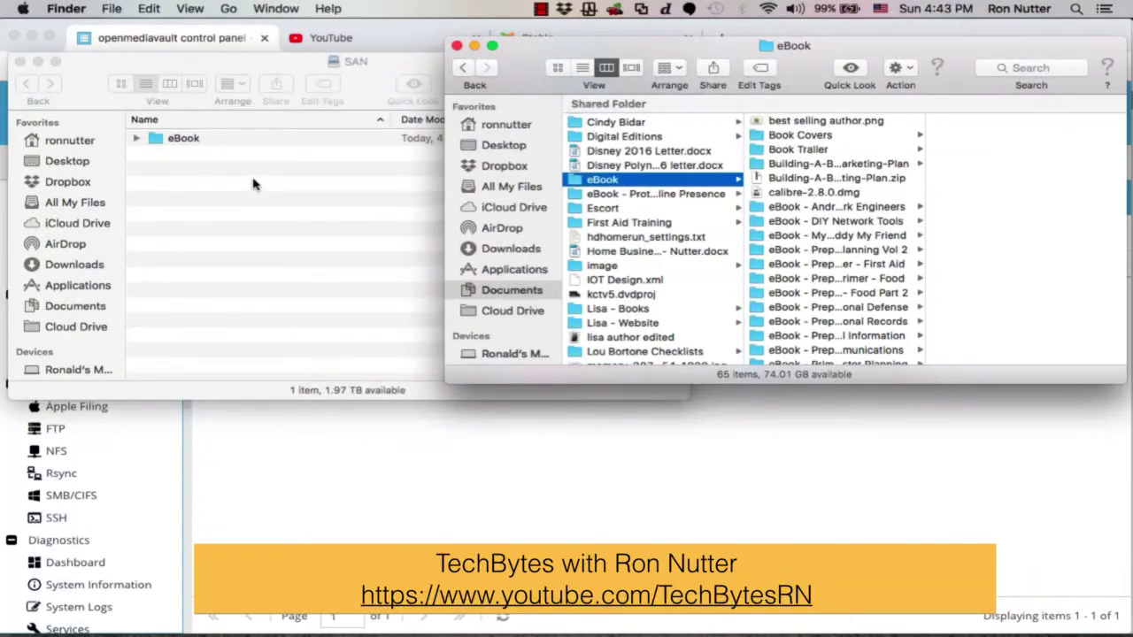